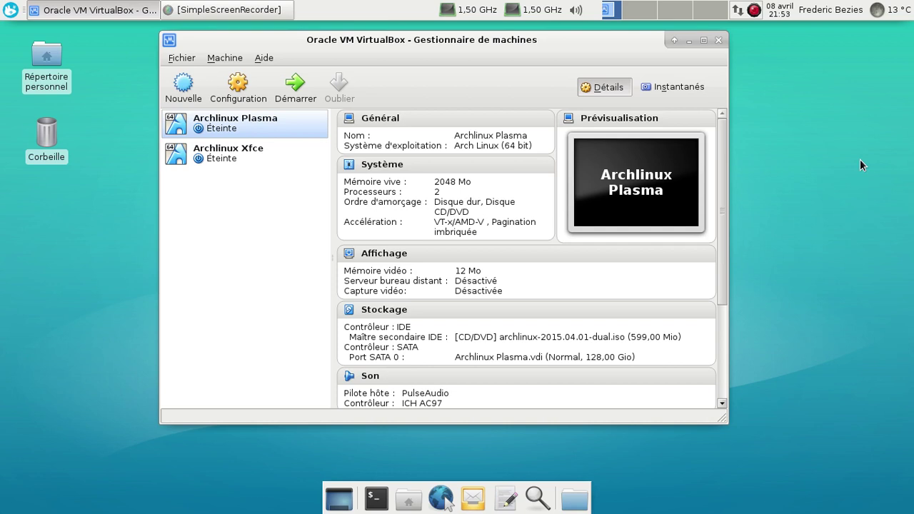
Start the Archlinux Plasma virtual machine with the Arch Linux boot entry and log in to Plasma with the account password
click(295, 91)
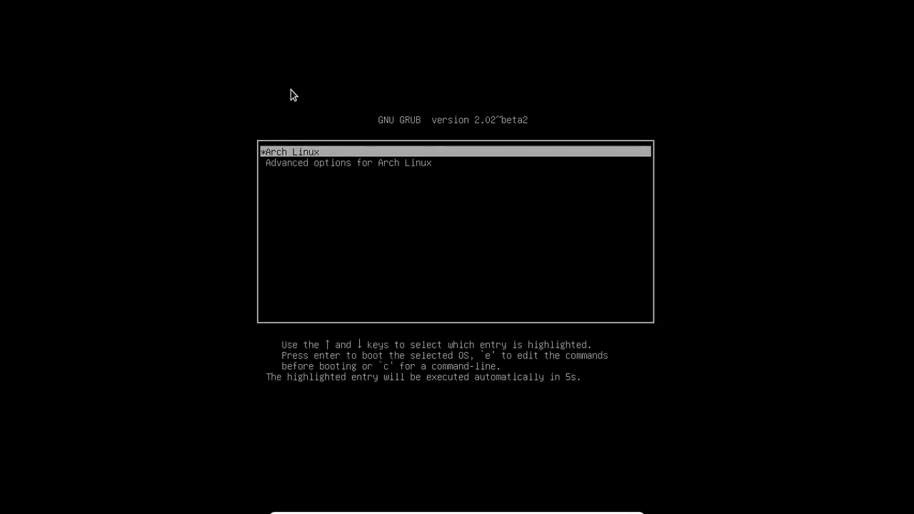
key(Return)
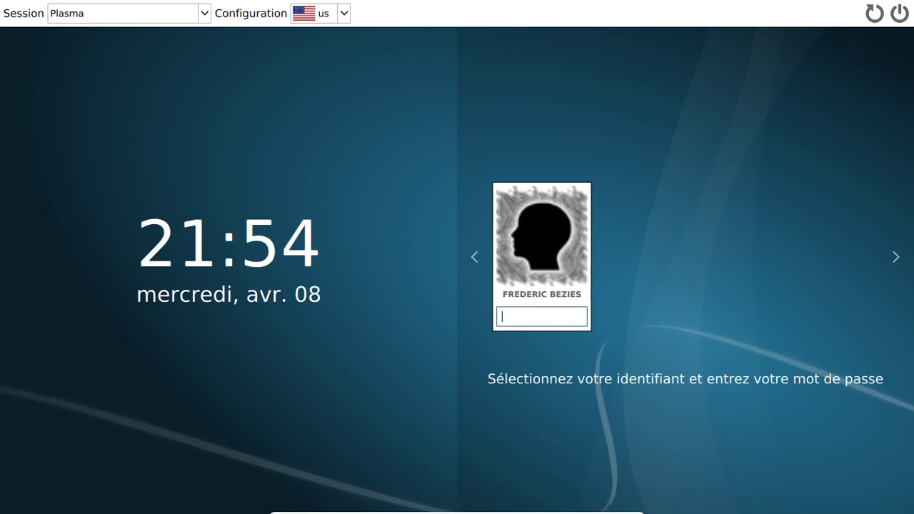
text(********)
key(Return)
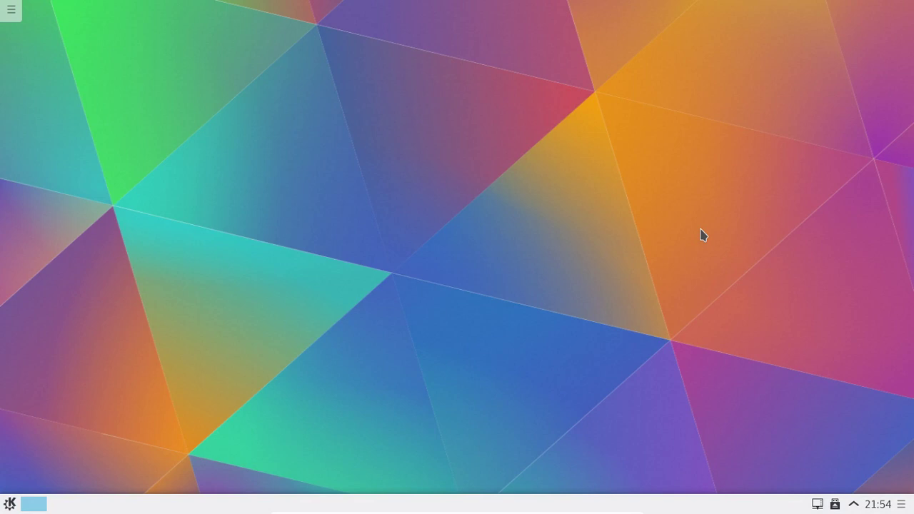
Open Configuration du système from the desktop's favourite applications
click(10, 504)
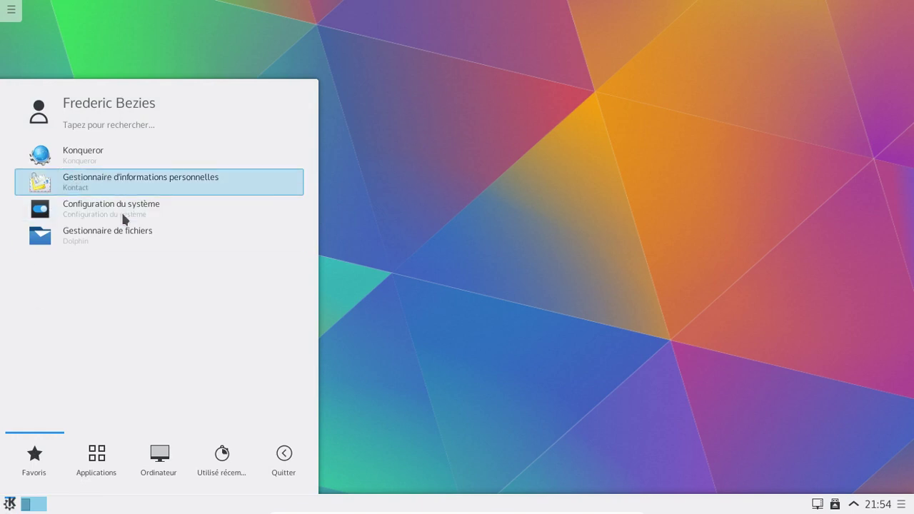
click(87, 473)
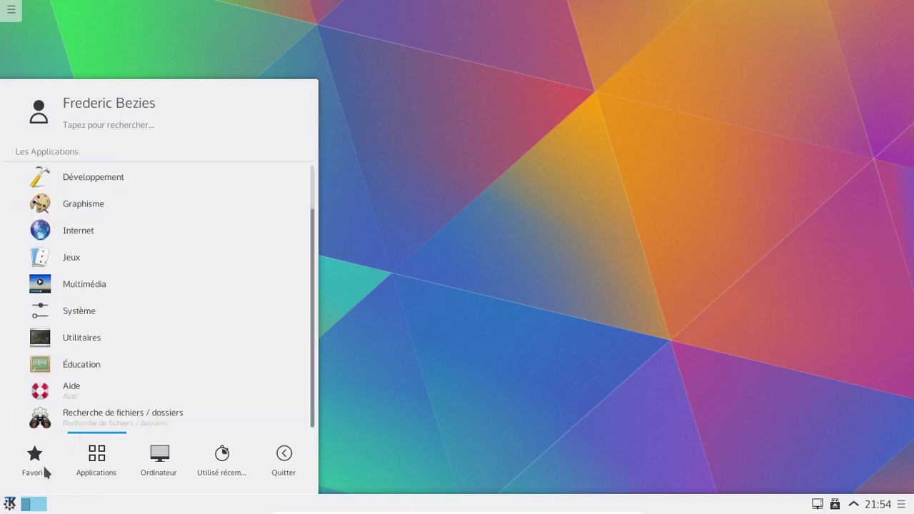
click(45, 470)
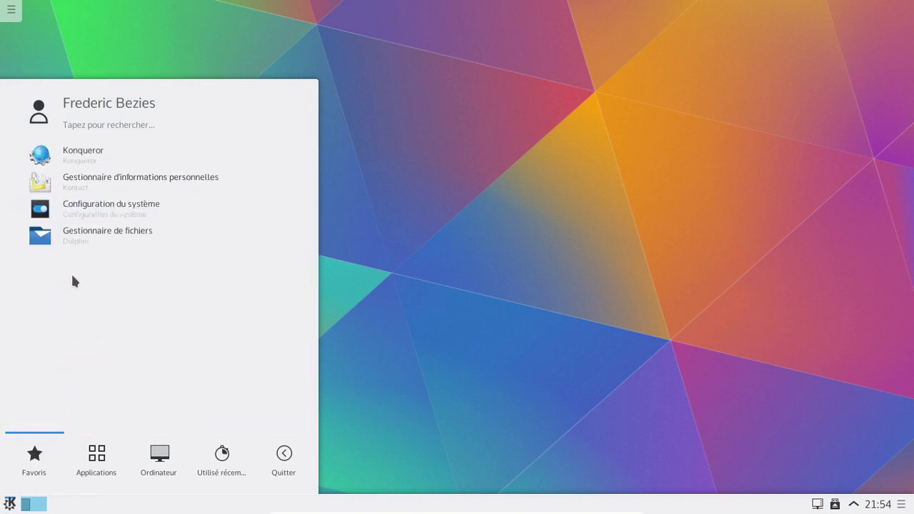
click(83, 212)
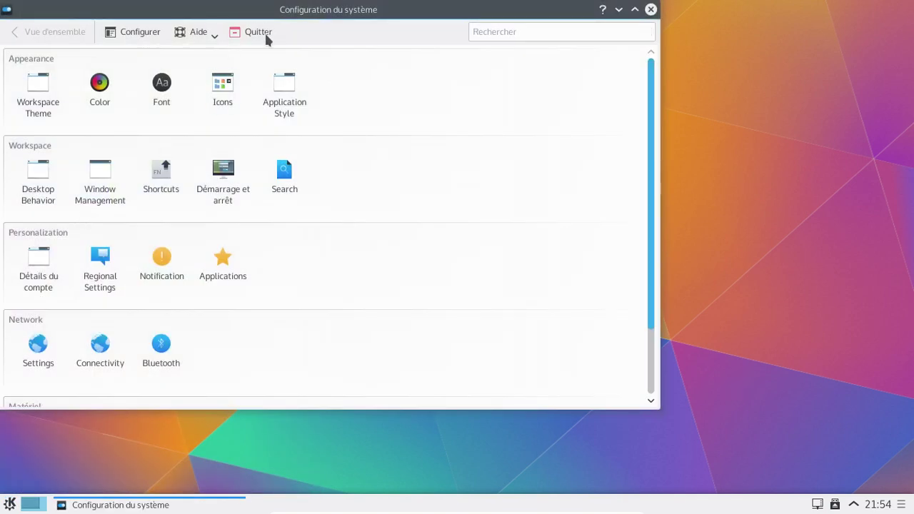
Check the version details of Configuration du système in its about window and close that window
click(216, 38)
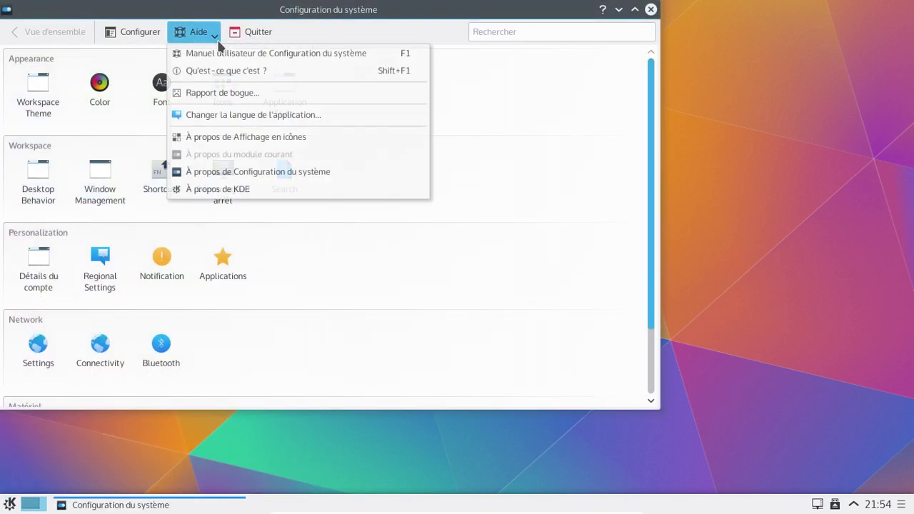
click(262, 175)
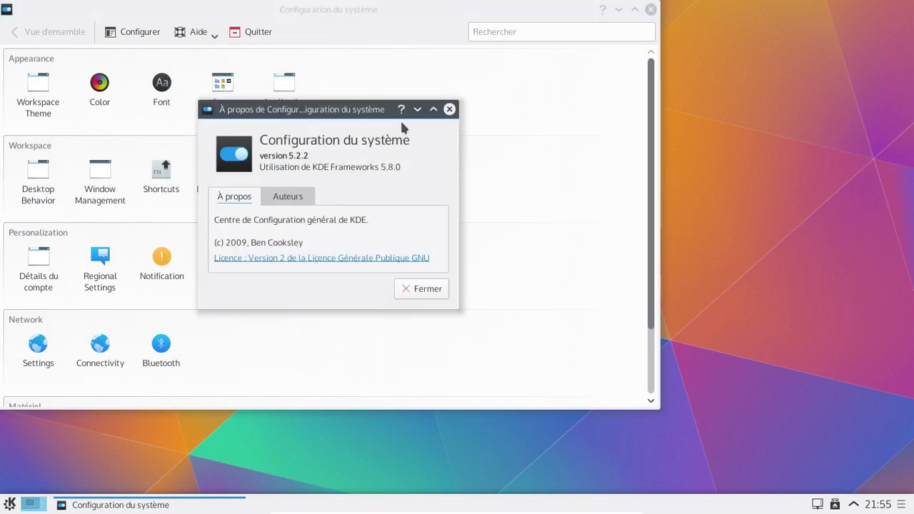
drag(407, 109, 682, 34)
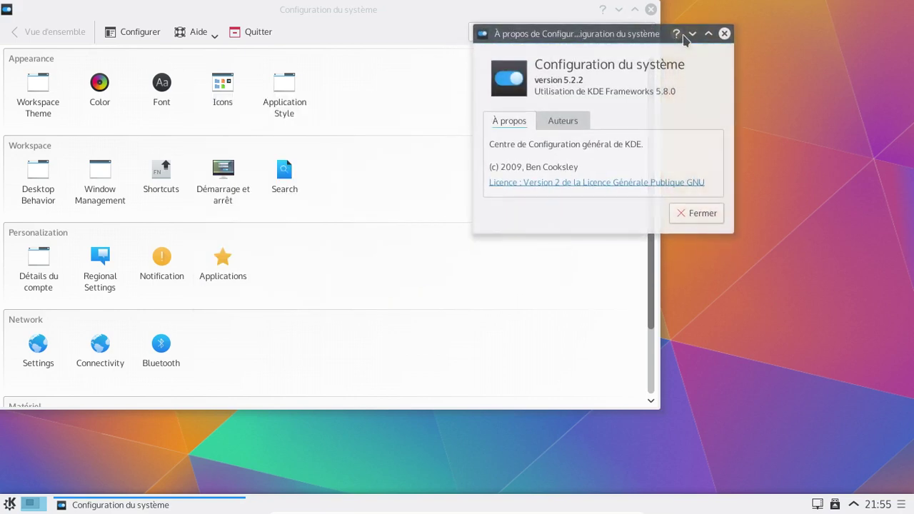
click(724, 33)
View the À propos de KDE information, close it and quit Configuration du système
click(206, 34)
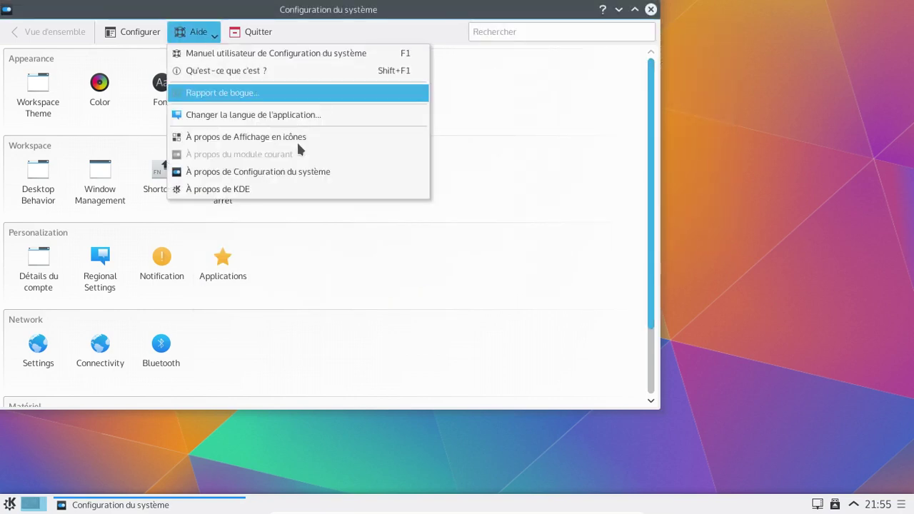
click(319, 188)
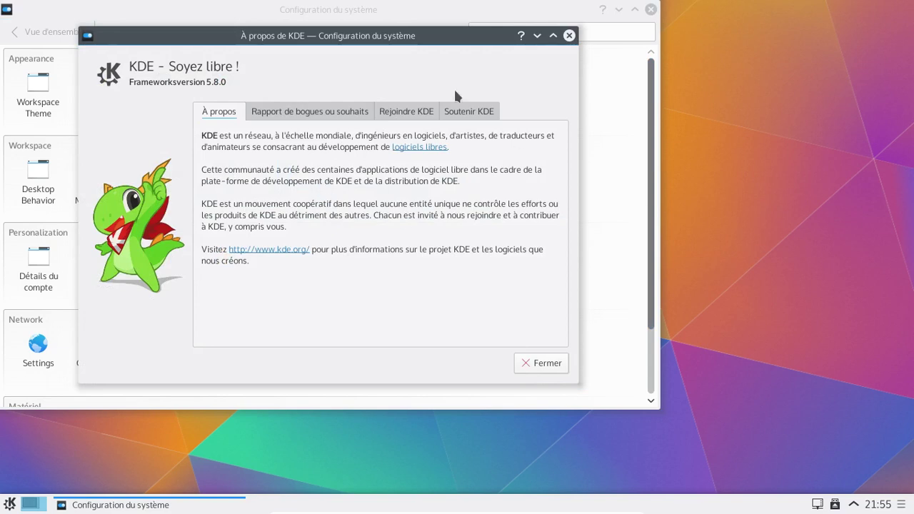
click(548, 363)
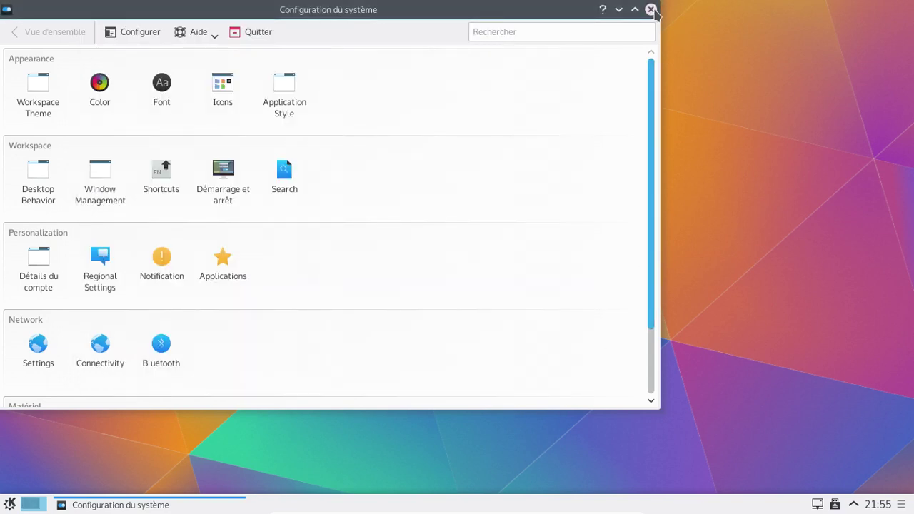
click(651, 9)
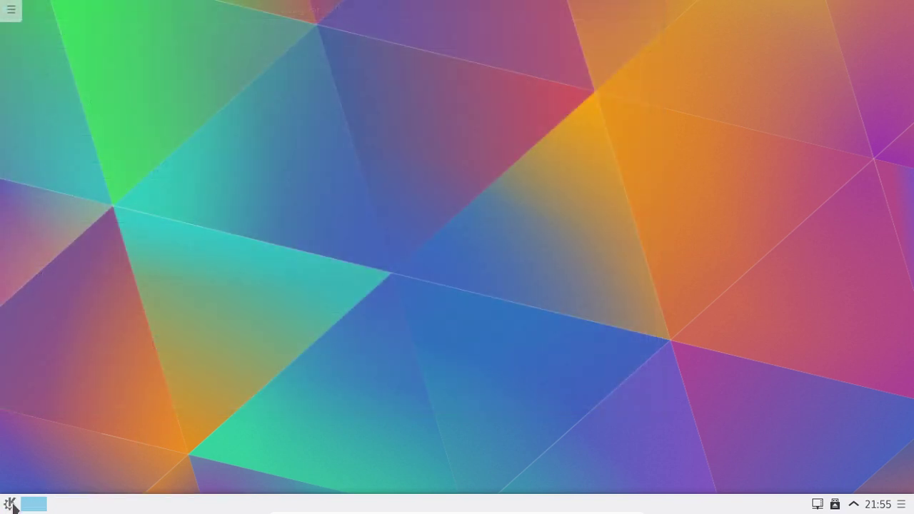
Examine the office programs installed in the Bureautique application category, from the start to the end of the list
click(10, 504)
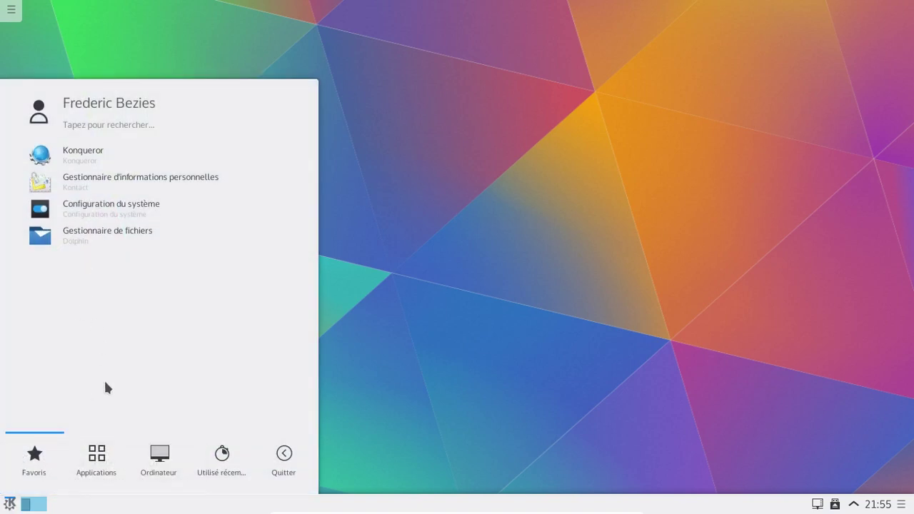
click(97, 457)
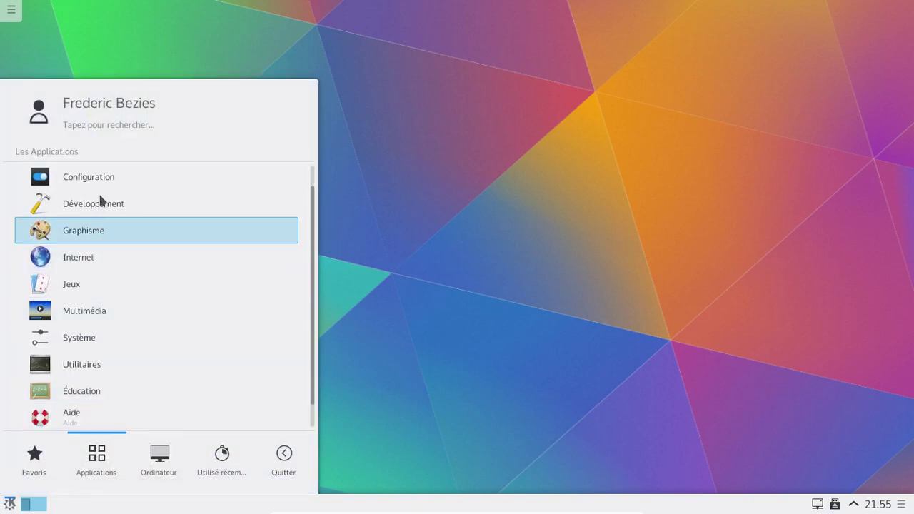
scroll(243, 169, up, 1)
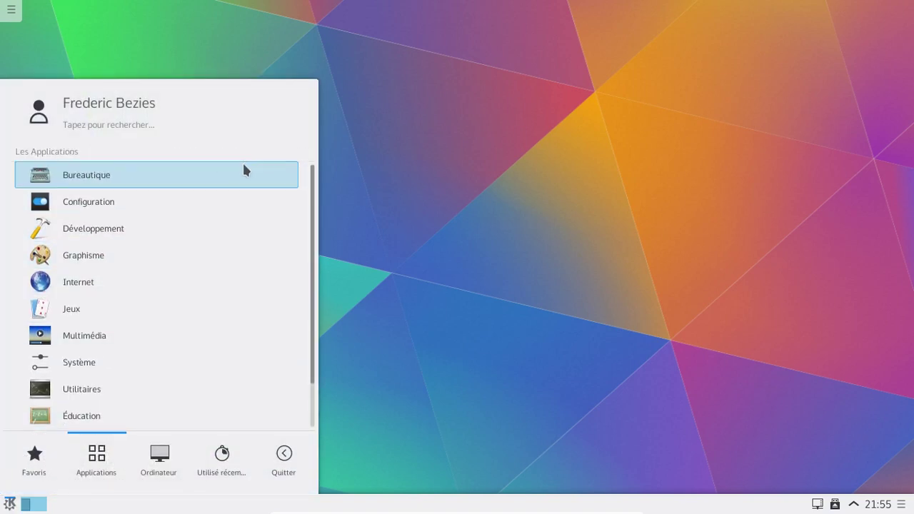
click(193, 180)
scroll(229, 191, down, 1)
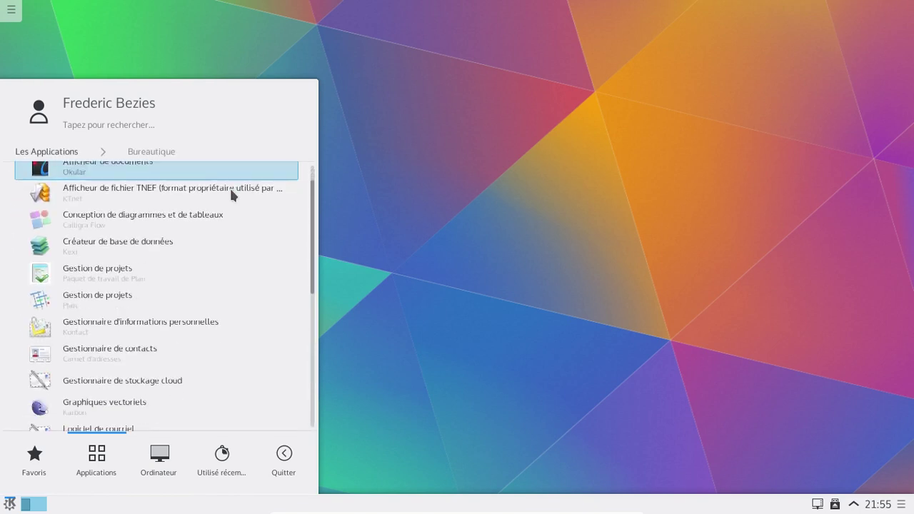
scroll(230, 191, down, 10)
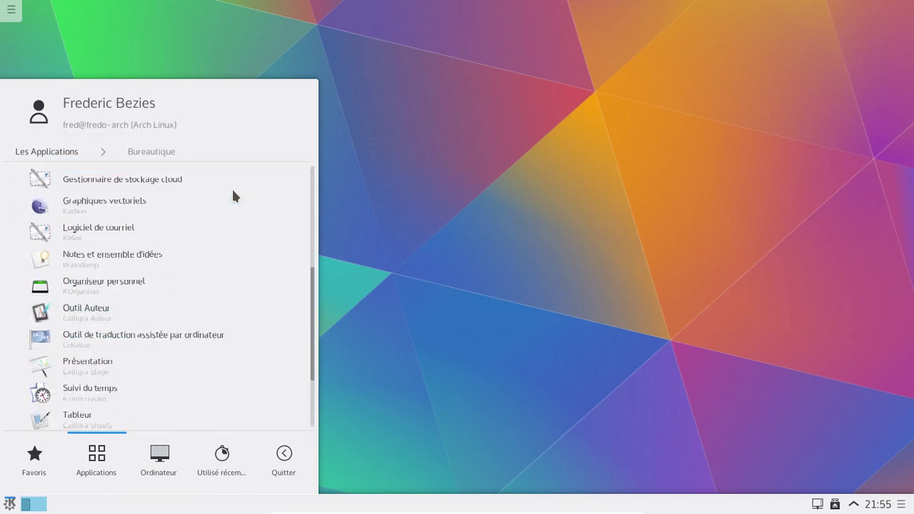
scroll(232, 191, down, 4)
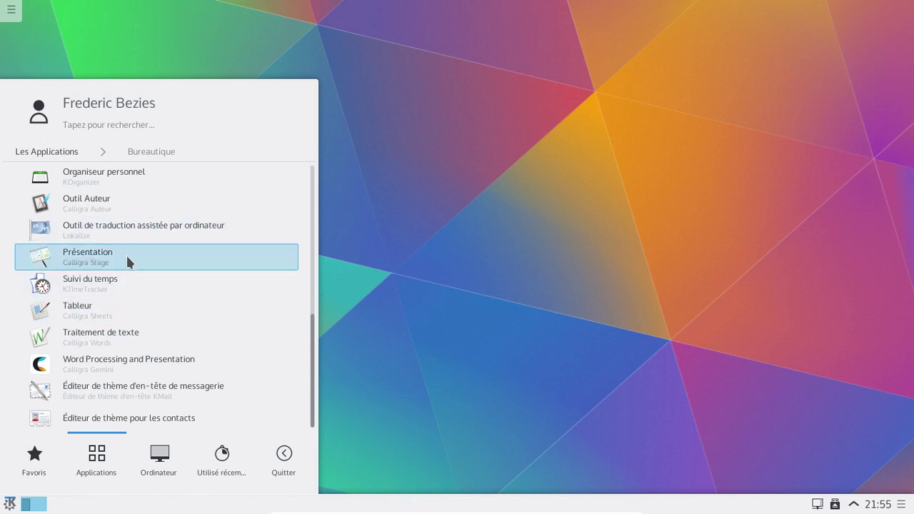
scroll(119, 214, up, 1)
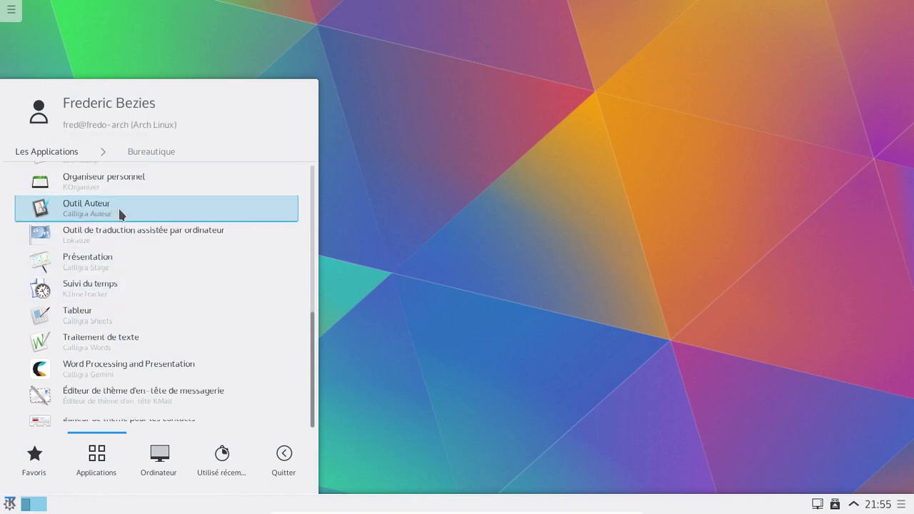
scroll(120, 215, up, 5)
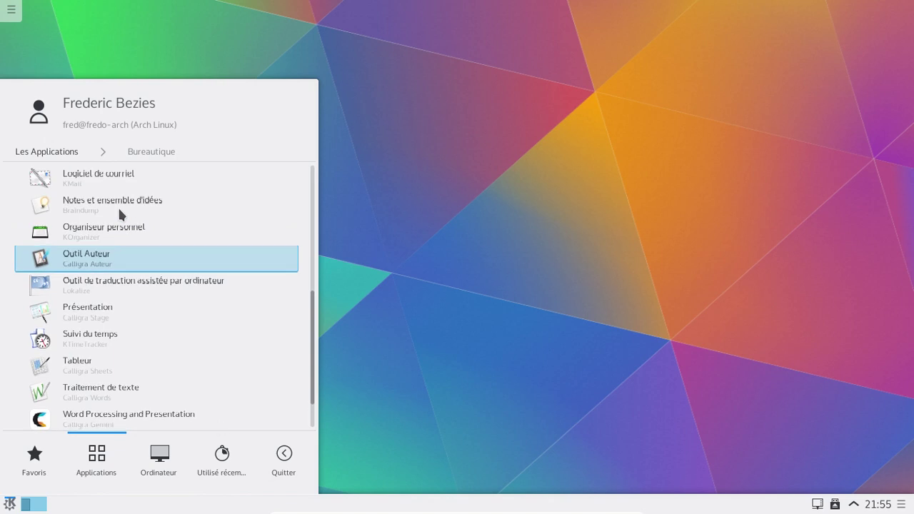
scroll(120, 215, up, 1)
scroll(120, 230, up, 1)
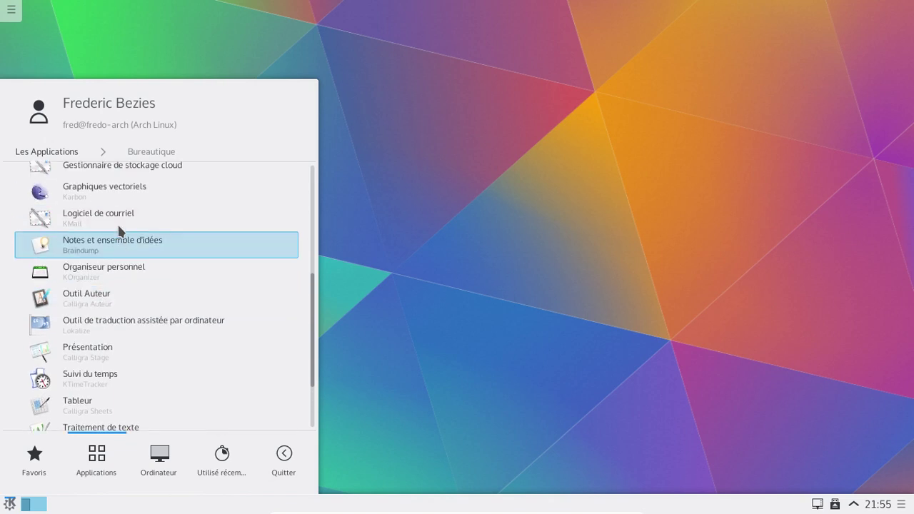
scroll(120, 230, up, 2)
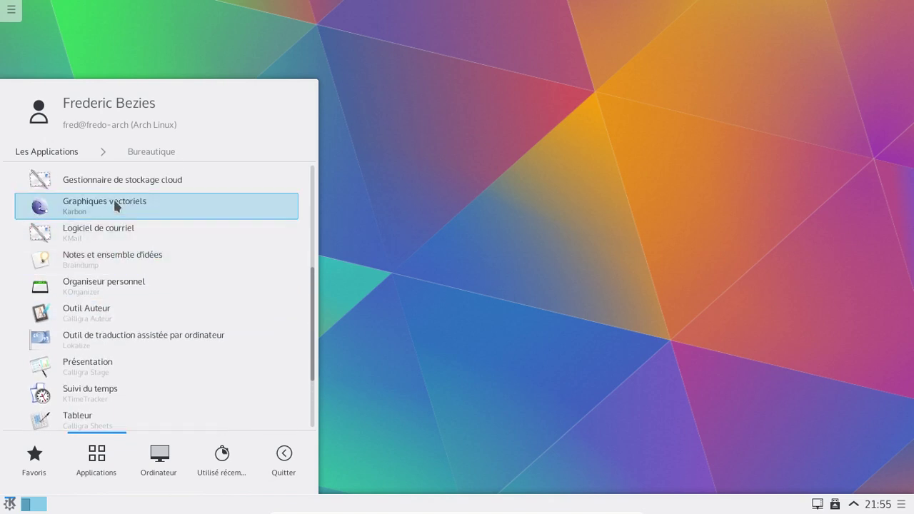
scroll(116, 206, up, 3)
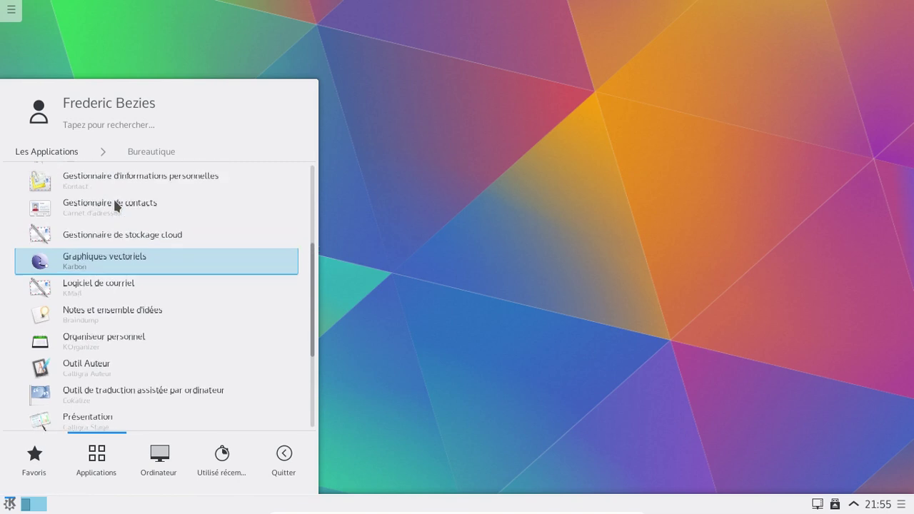
scroll(108, 190, up, 2)
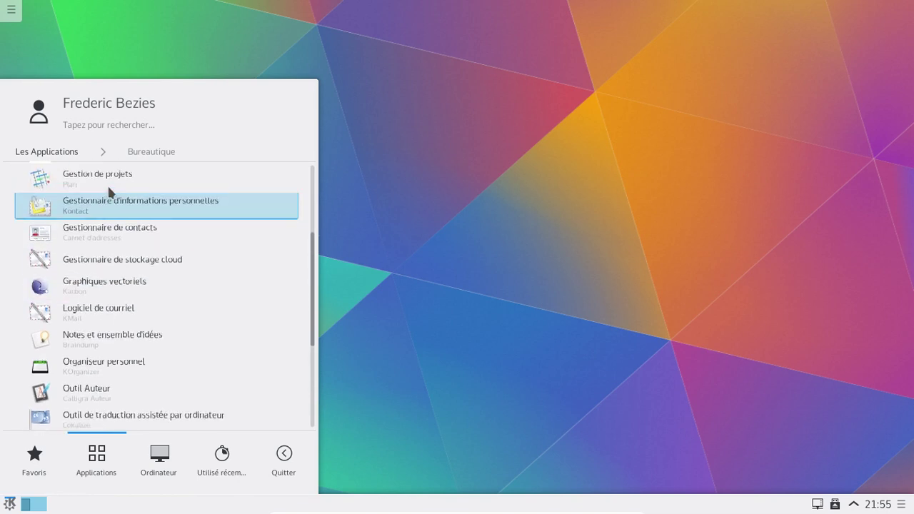
scroll(107, 191, up, 1)
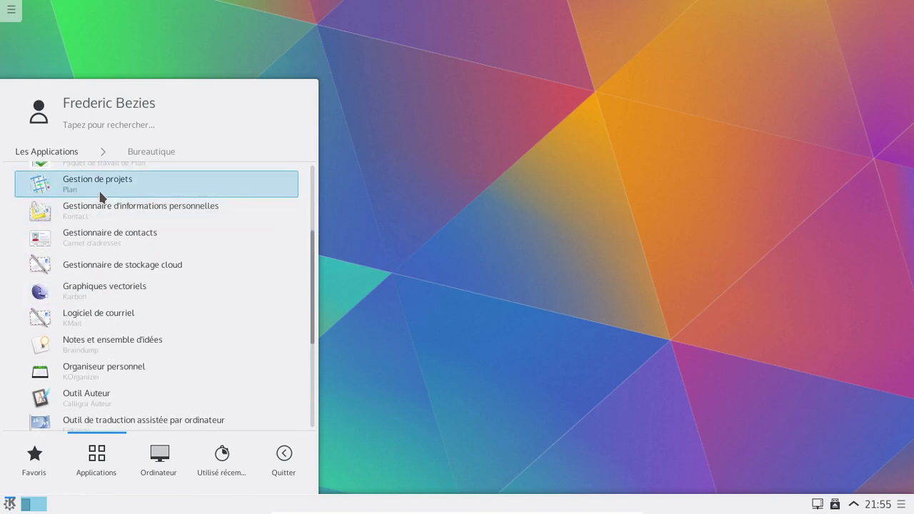
scroll(102, 198, up, 3)
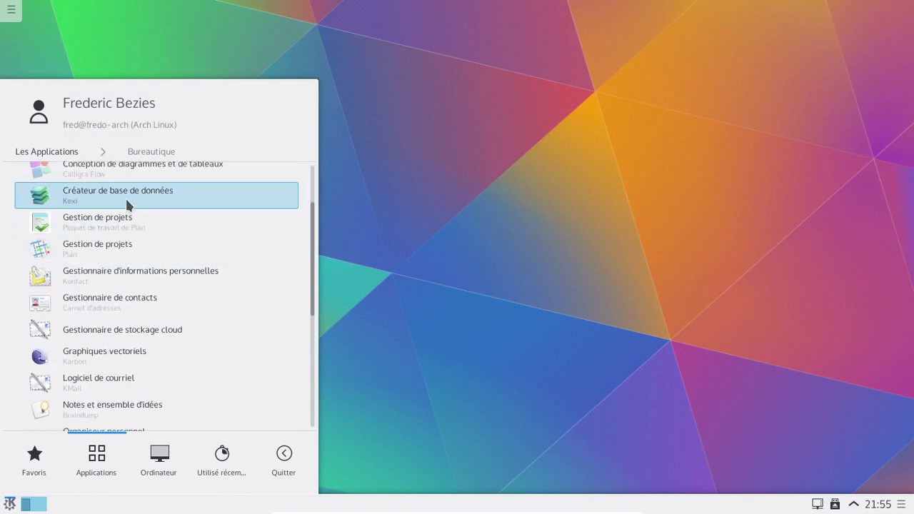
scroll(125, 196, up, 1)
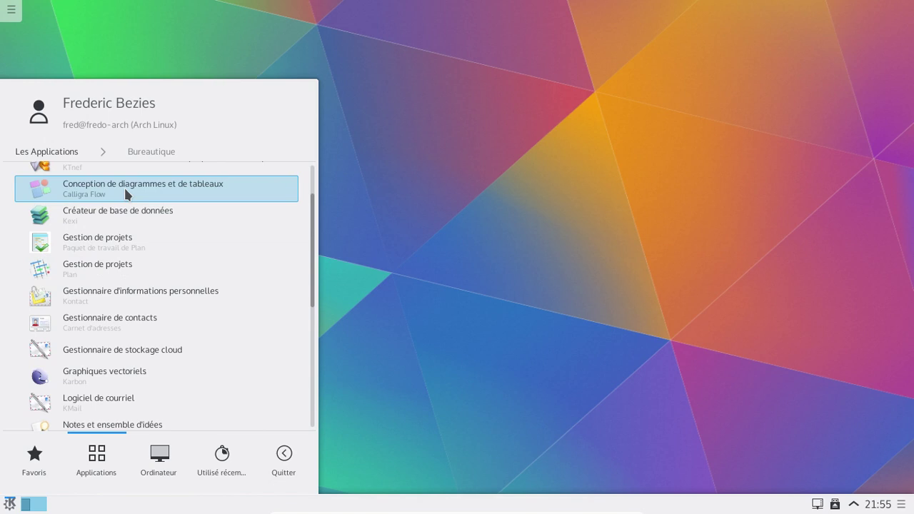
scroll(124, 188, up, 3)
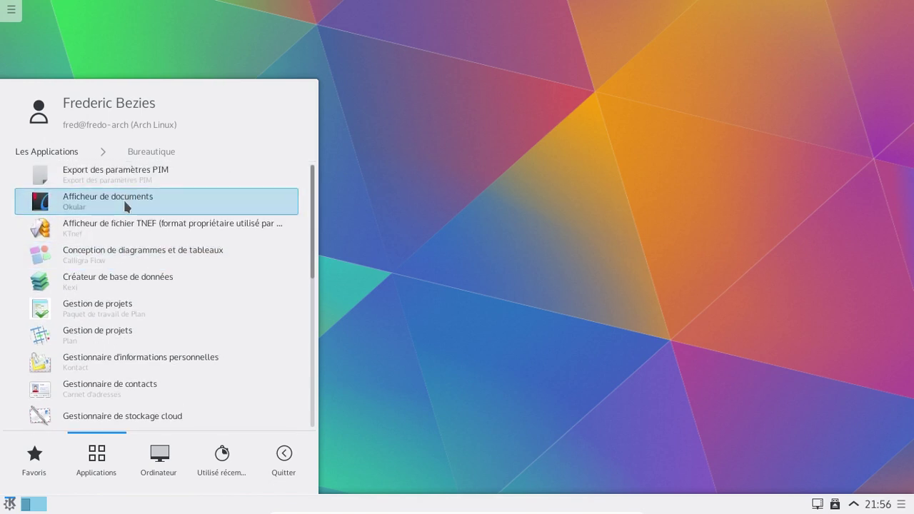
Launch Calligra Words from the Bureautique category and create a document from the first Lettre professionnelle template
scroll(125, 205, down, 8)
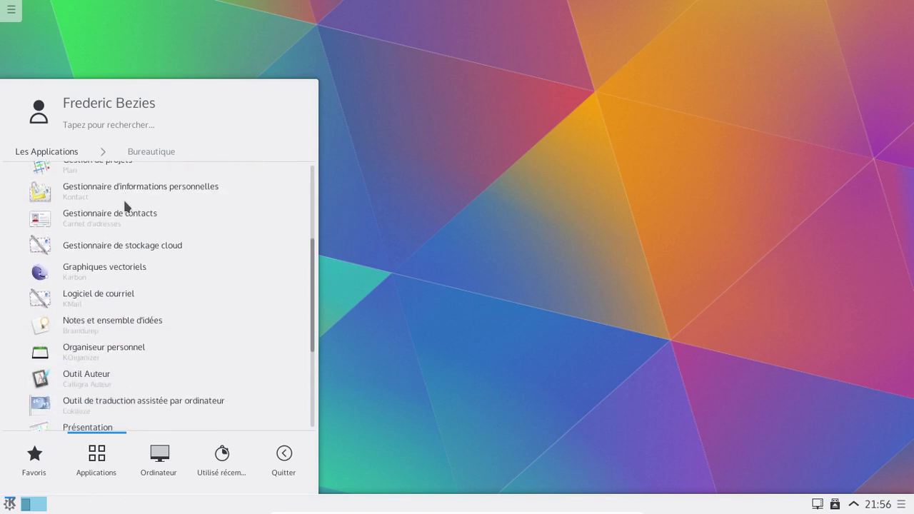
scroll(124, 202, down, 6)
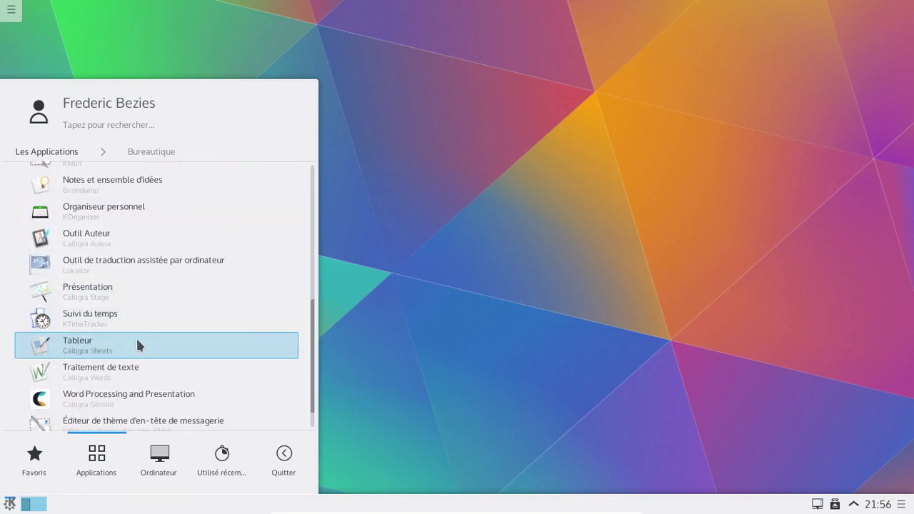
click(122, 370)
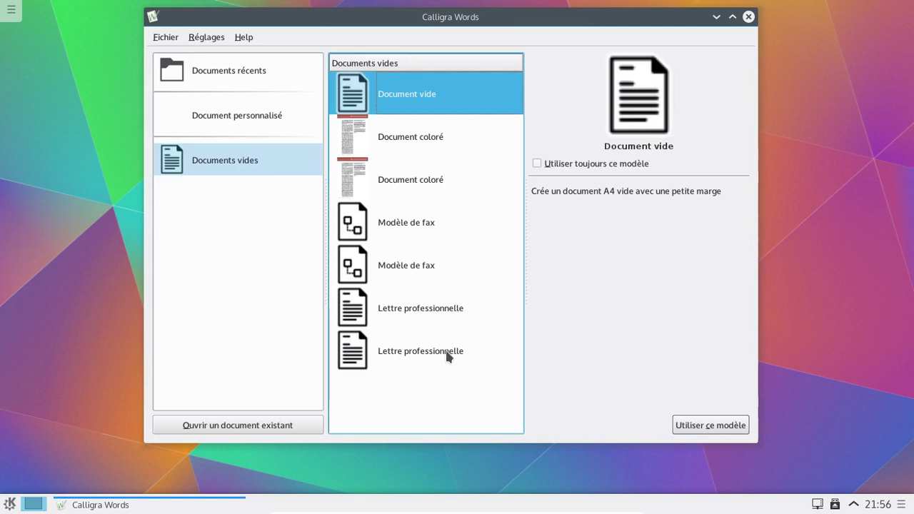
click(446, 310)
click(711, 427)
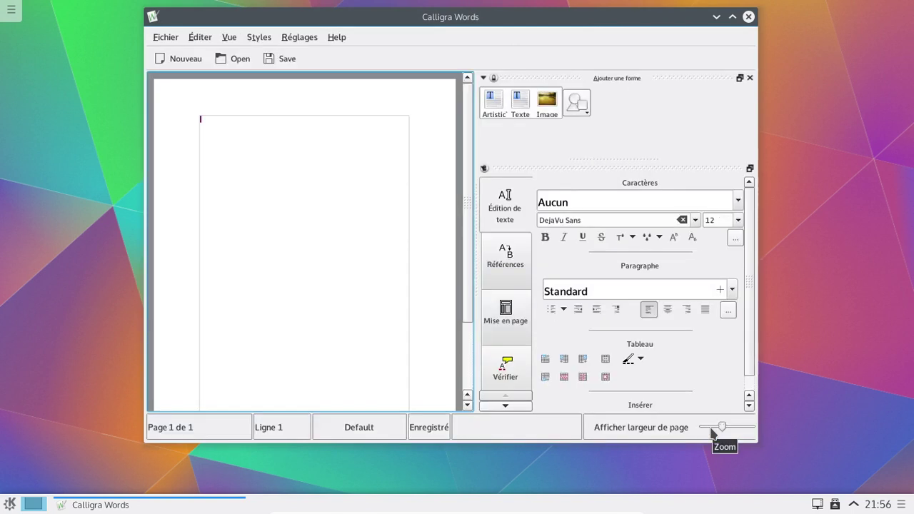
View the available character styles and font choices among the text editing options without changing either one
scroll(750, 207, down, 1)
scroll(738, 347, up, 1)
click(738, 202)
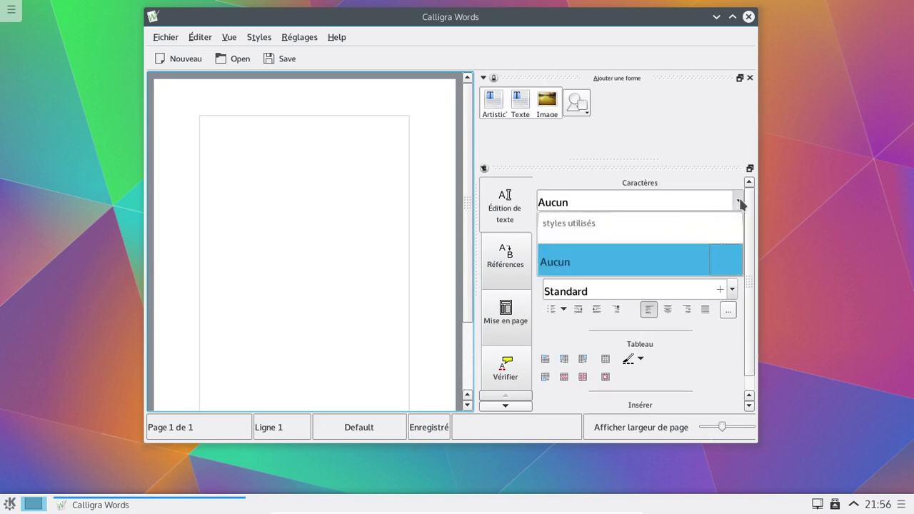
click(740, 203)
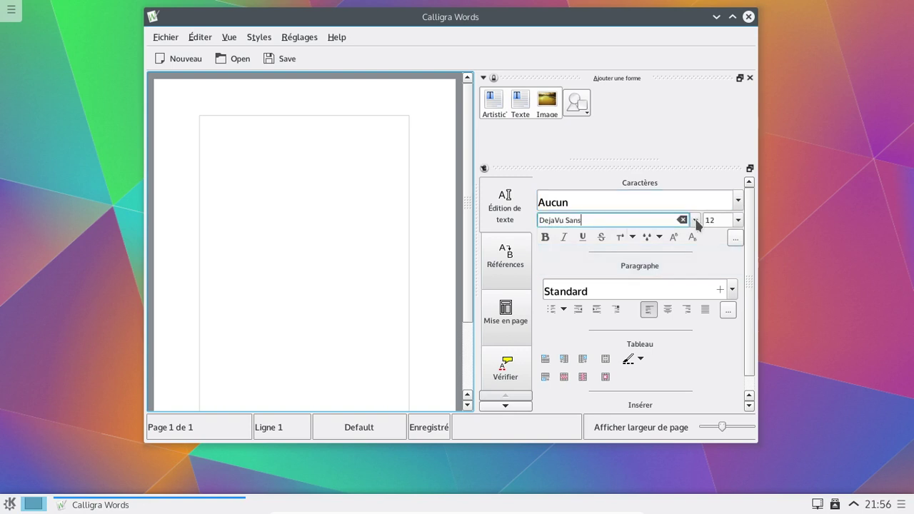
click(696, 220)
click(694, 218)
Examine the Références, Mise en page, Vérifier, Relier des formes and Manipulation des formes tool options
click(519, 266)
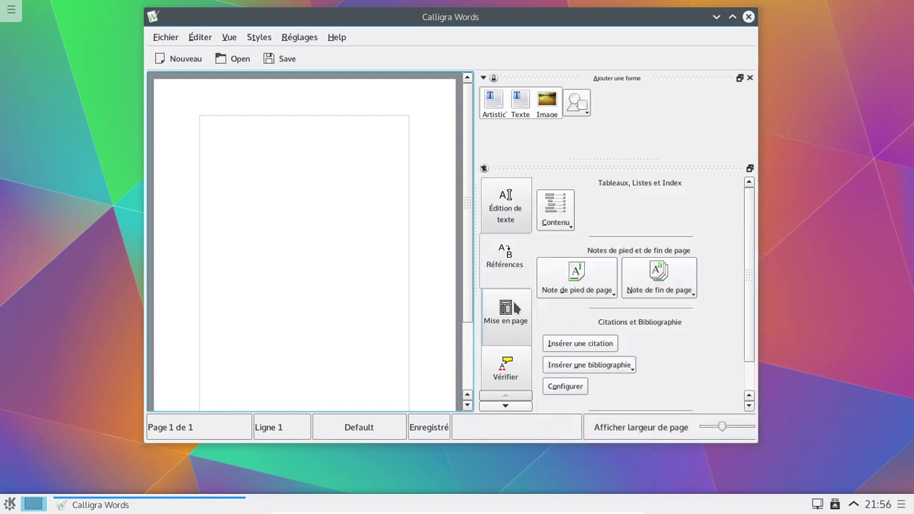
click(501, 325)
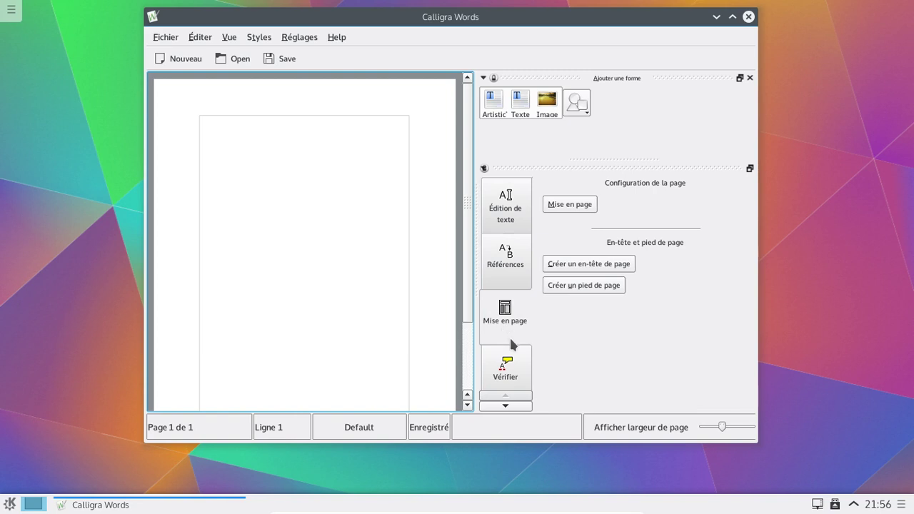
click(514, 354)
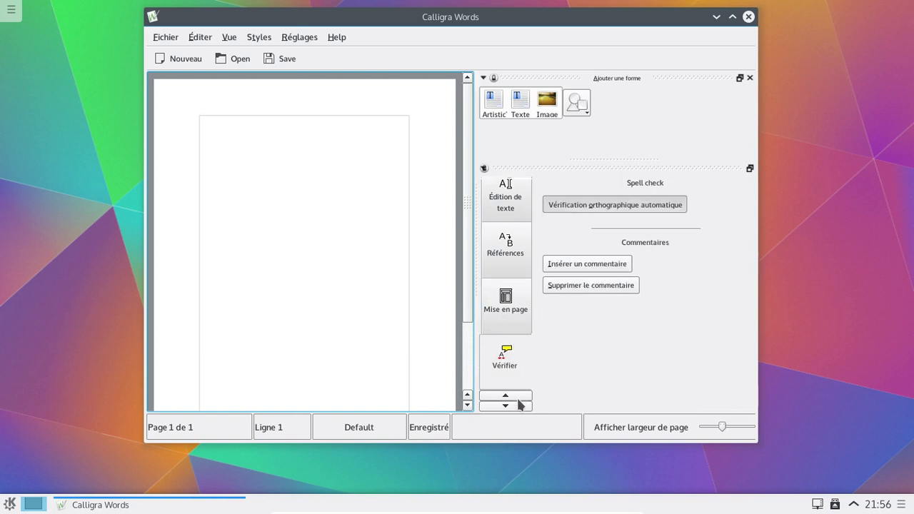
click(517, 404)
click(516, 404)
click(509, 354)
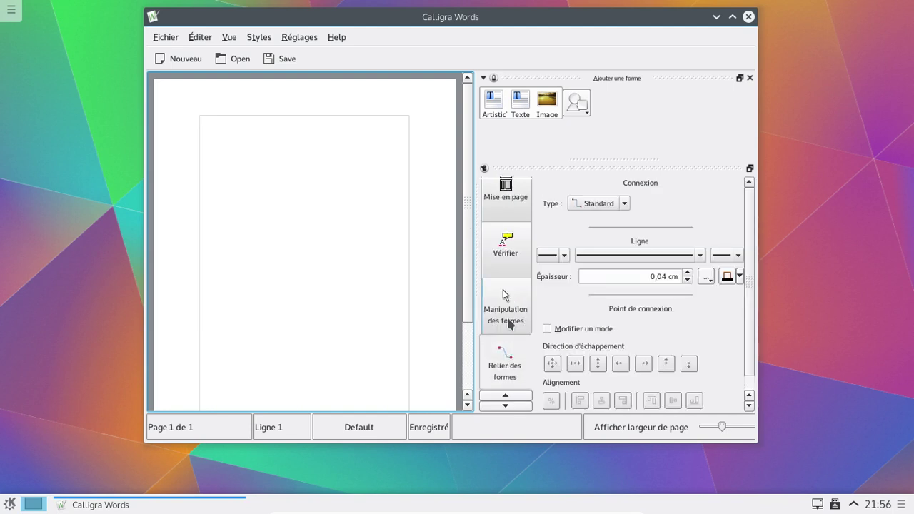
click(510, 321)
click(511, 264)
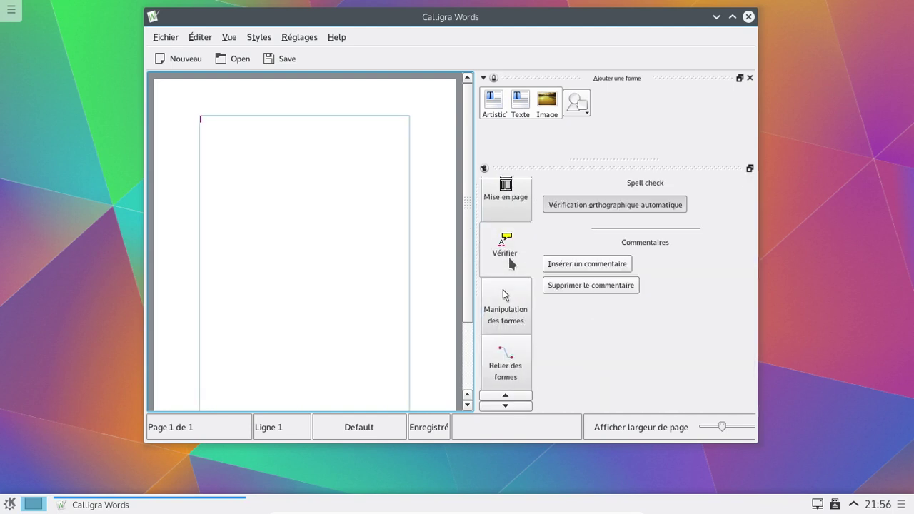
View the file selection dialog for adding an Image shape, dismiss it and select the artistic text shape
click(547, 100)
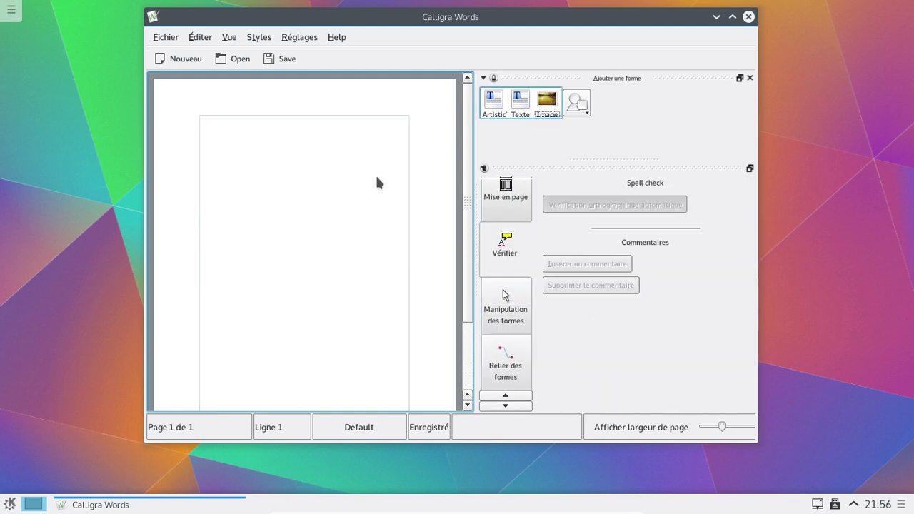
double_click(547, 100)
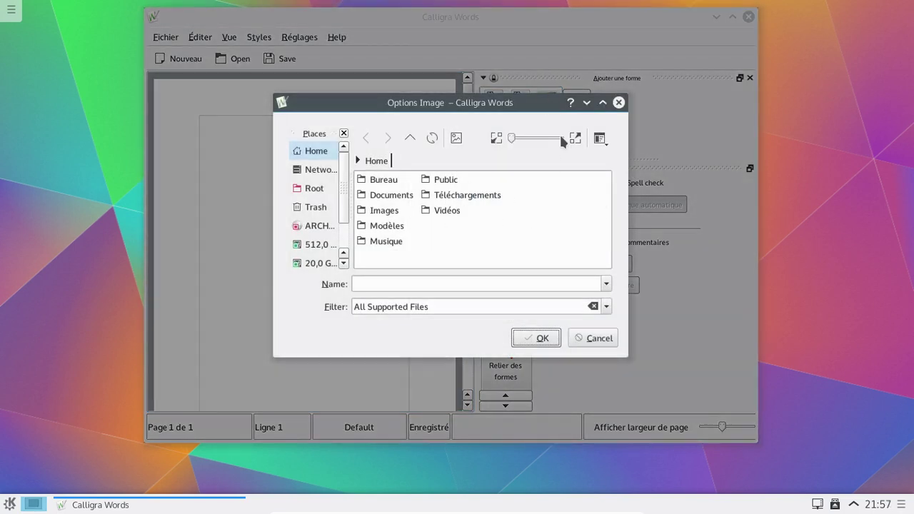
click(618, 102)
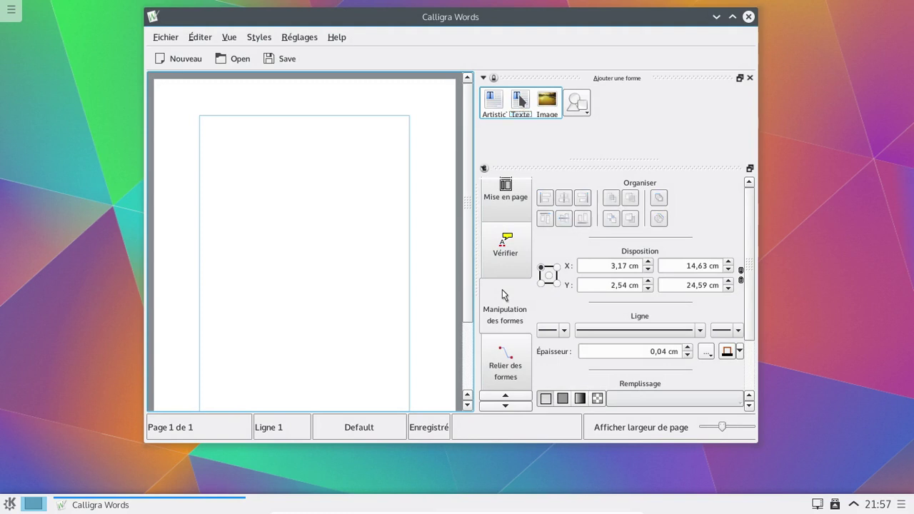
click(495, 99)
View the About KDE information, close it and quit Calligra Words
click(333, 41)
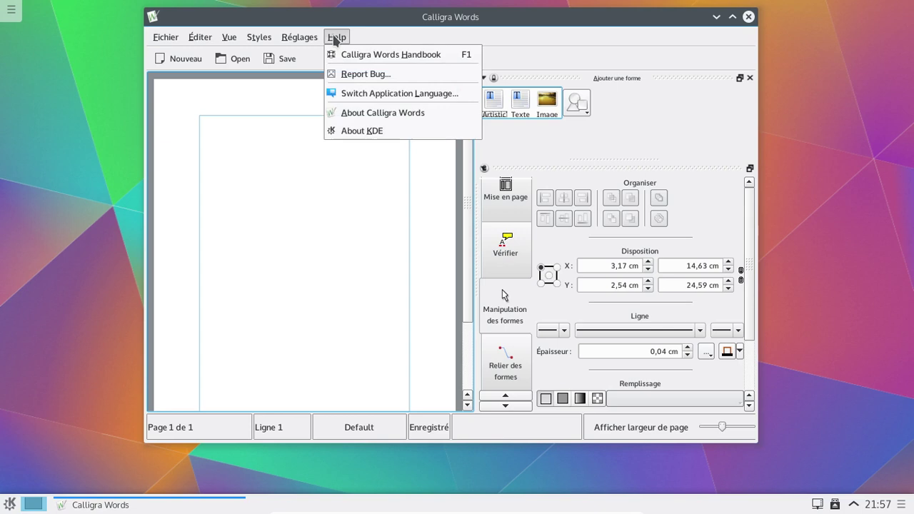
click(371, 132)
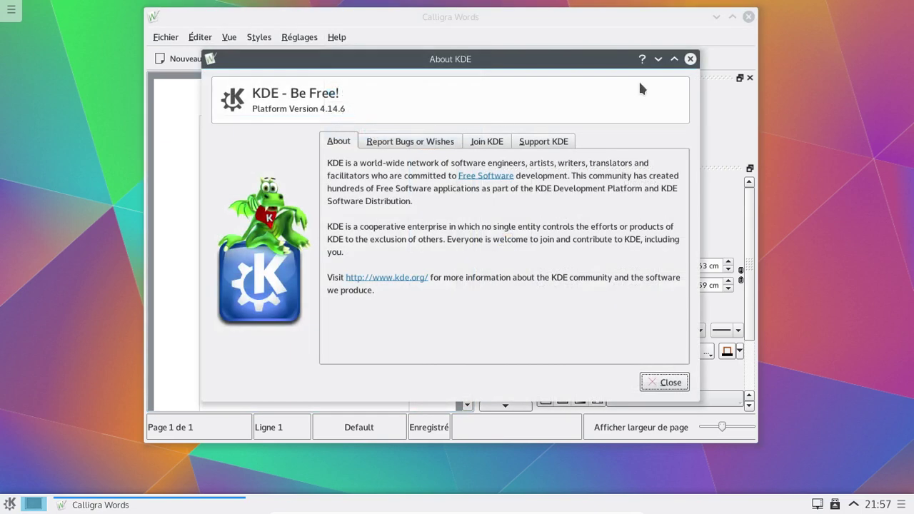
click(689, 58)
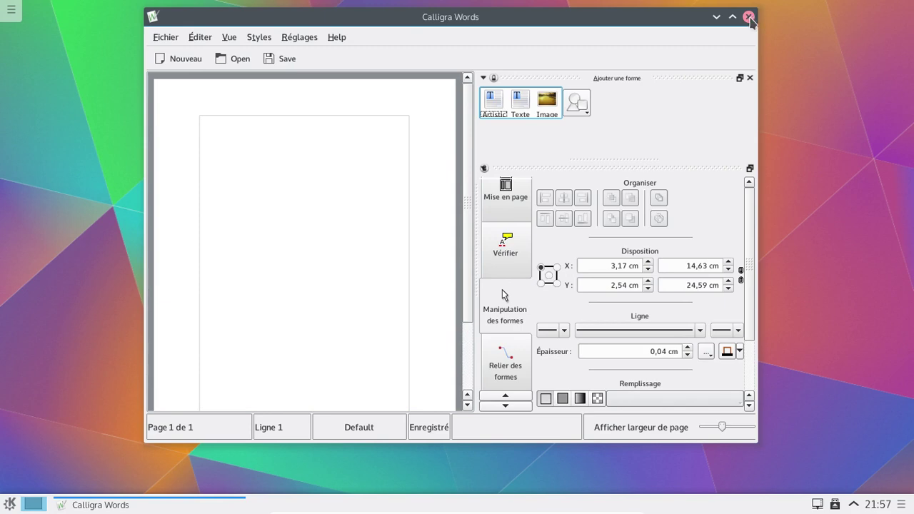
click(749, 17)
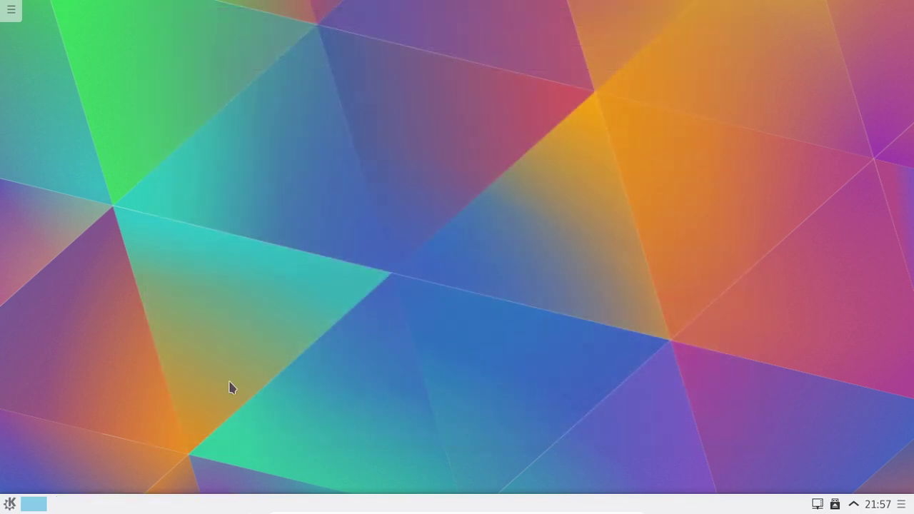
Launch the Tableur application (Calligra Sheets) from the Bureautique category and create a document from the Carte d'étudiant template
click(11, 503)
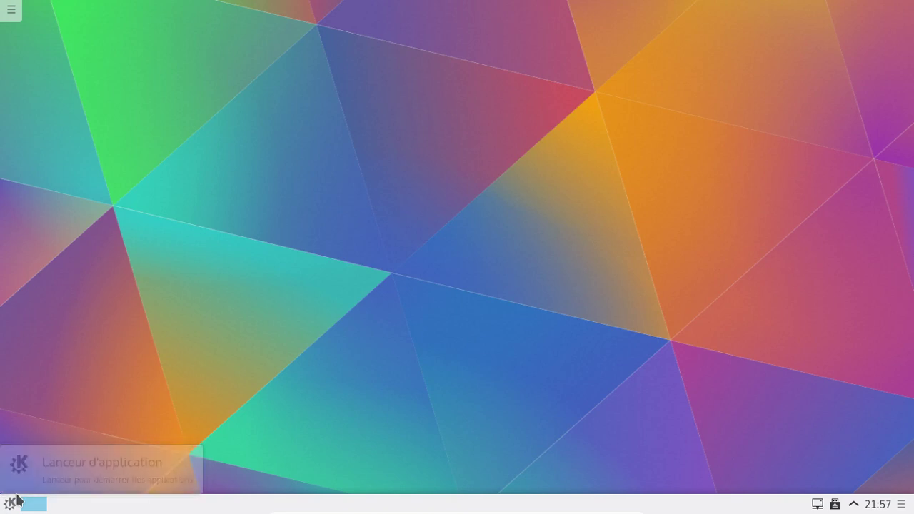
click(96, 456)
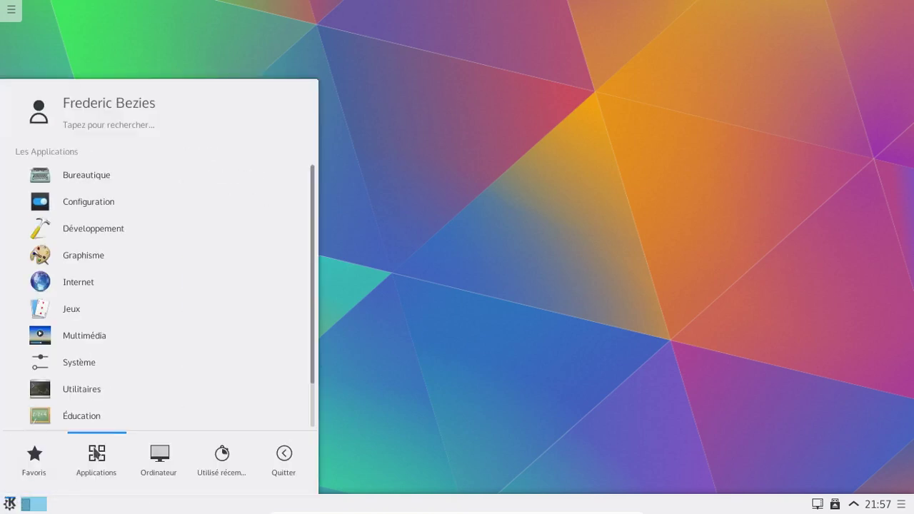
scroll(101, 322, down, 2)
scroll(101, 322, up, 2)
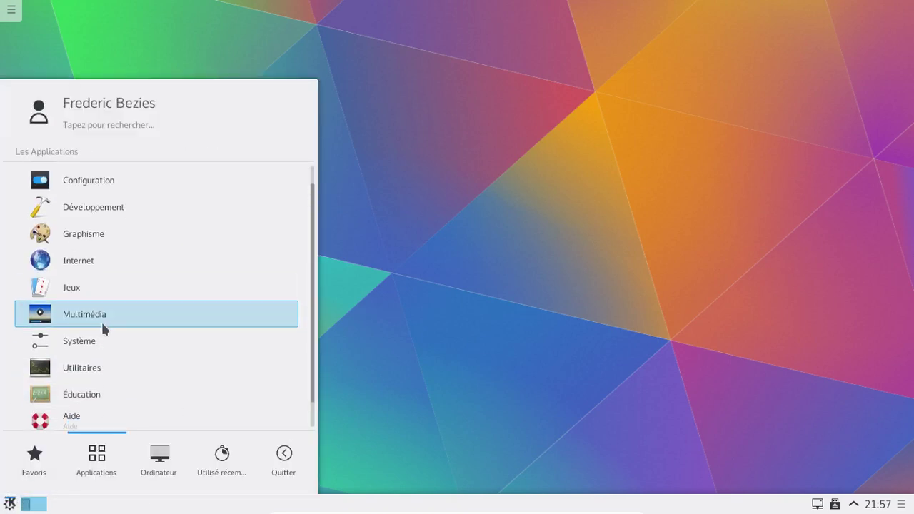
click(123, 174)
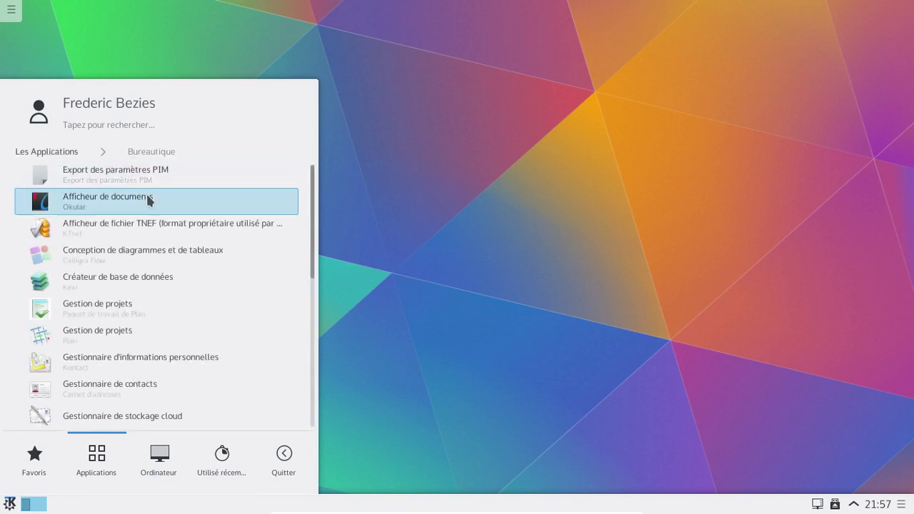
scroll(200, 314, down, 3)
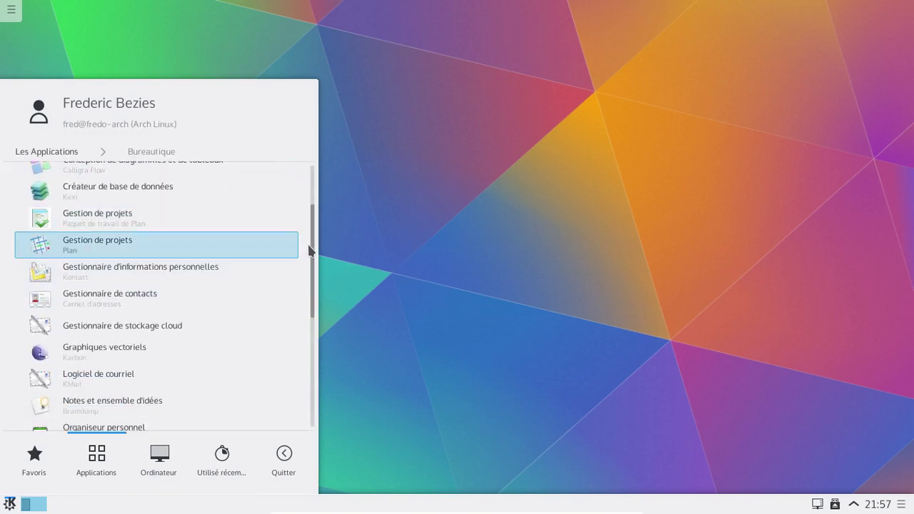
drag(312, 281, 296, 368)
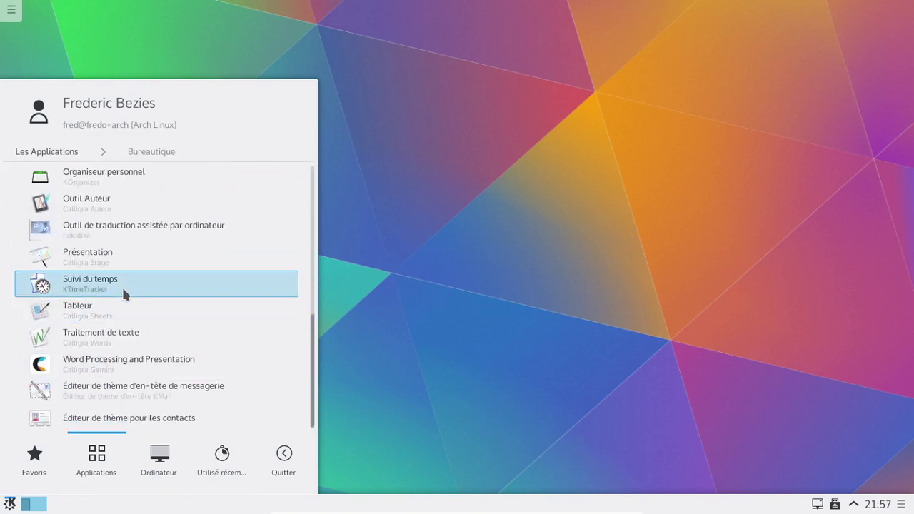
click(123, 312)
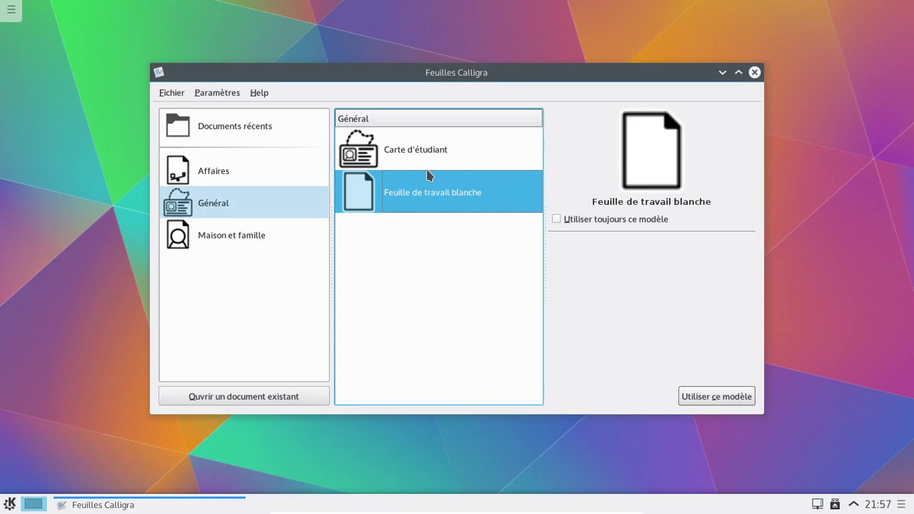
click(447, 151)
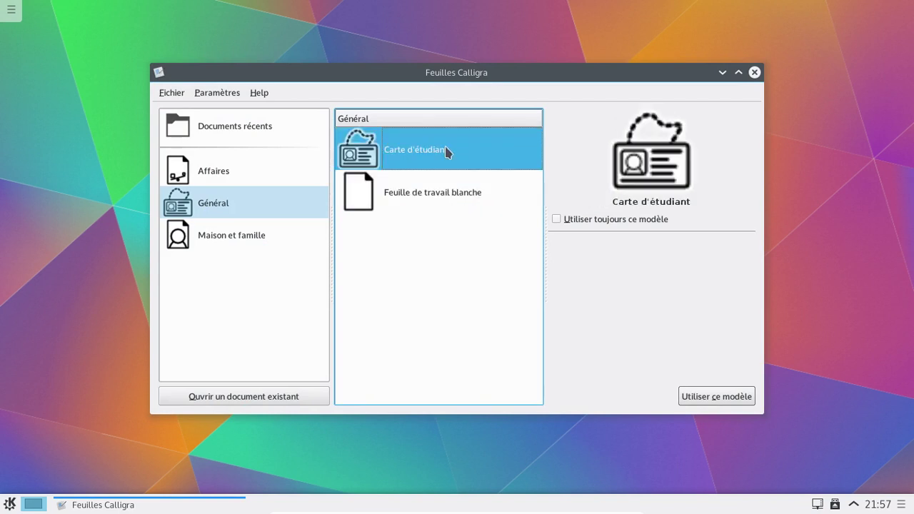
click(736, 396)
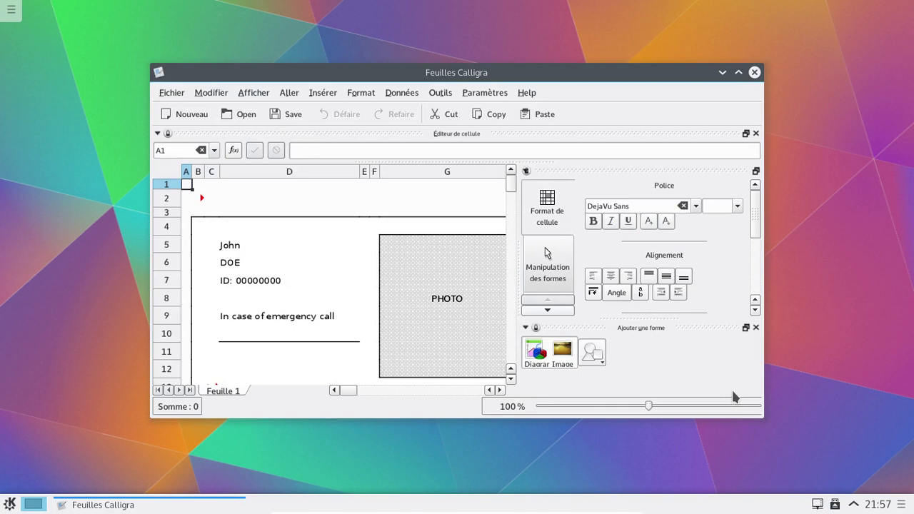
Create a new spreadsheet from the Feuille de travail blanche template and maximize its window
click(183, 115)
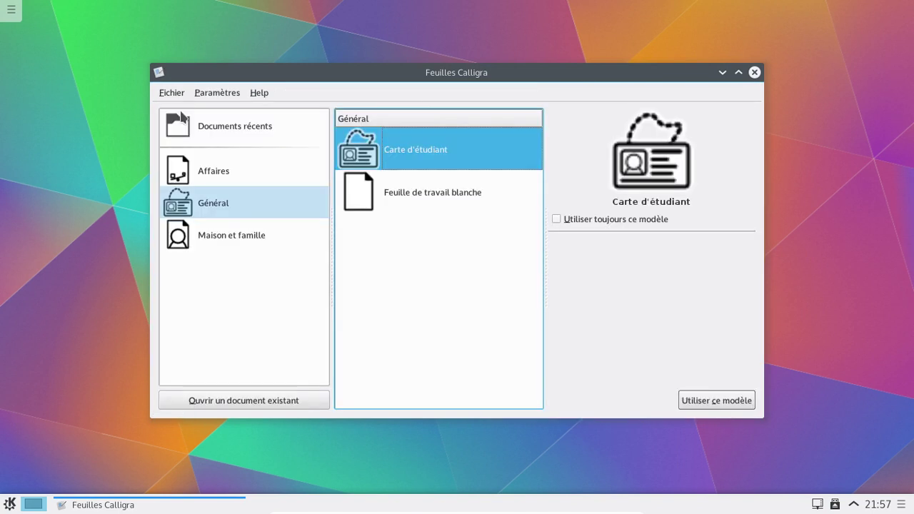
click(476, 198)
click(733, 400)
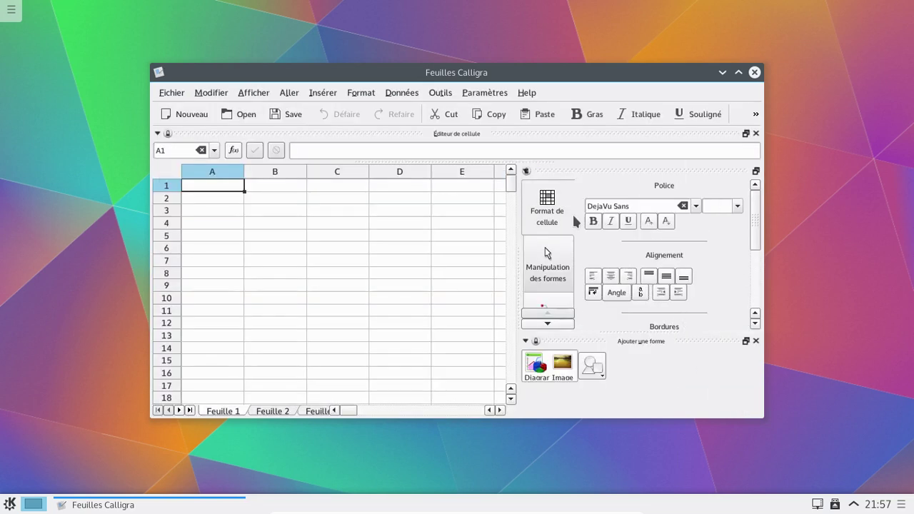
drag(486, 74, 442, 20)
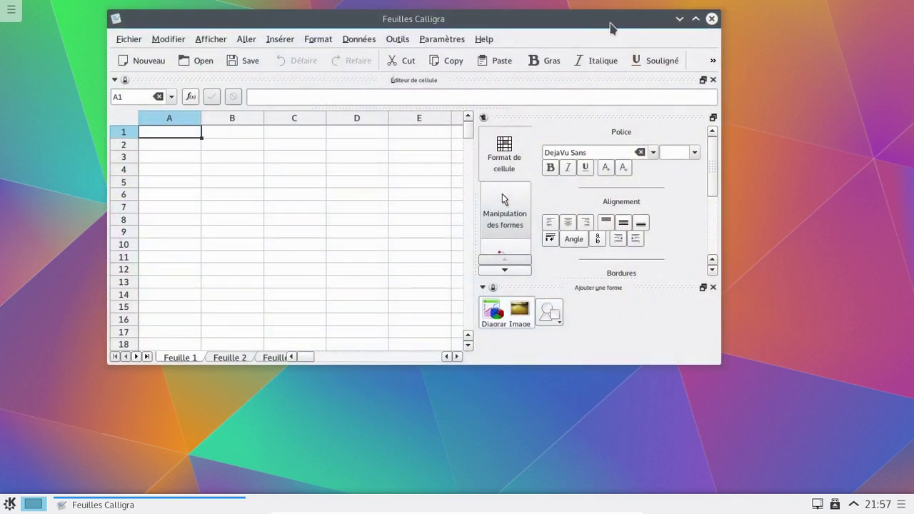
double_click(610, 26)
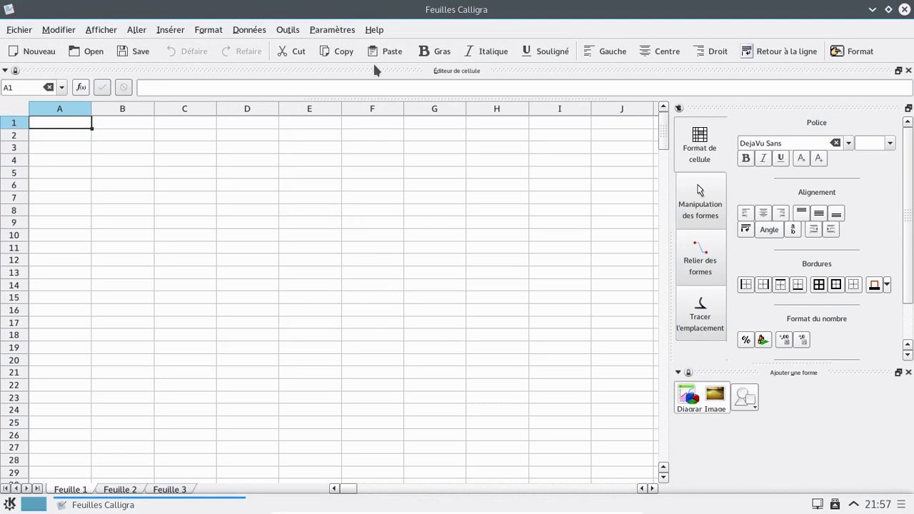
Merge cells A1 and B1 of Feuille 1 into a single cell
click(345, 32)
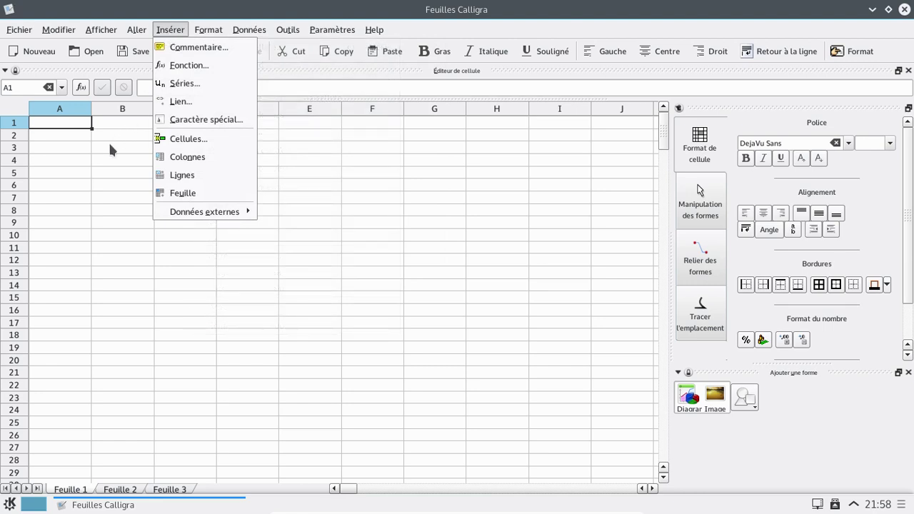
click(67, 124)
drag(67, 124, 119, 132)
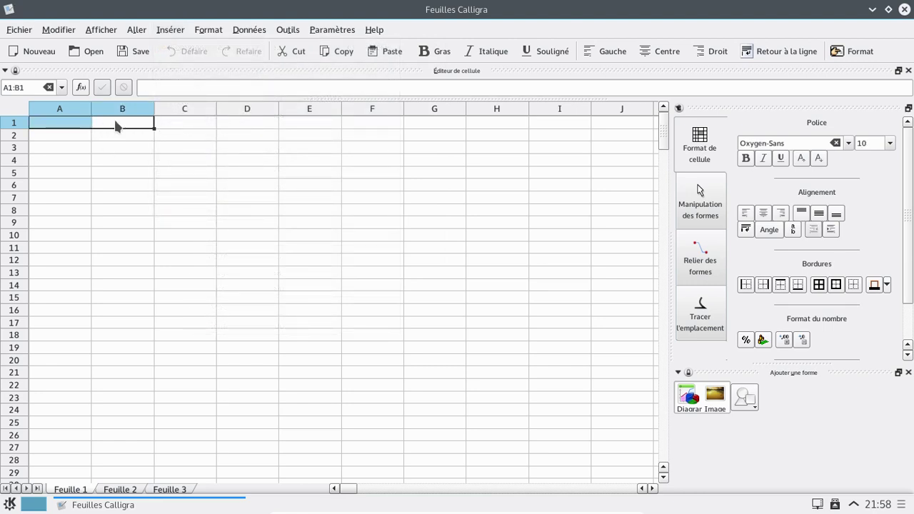
right_click(116, 124)
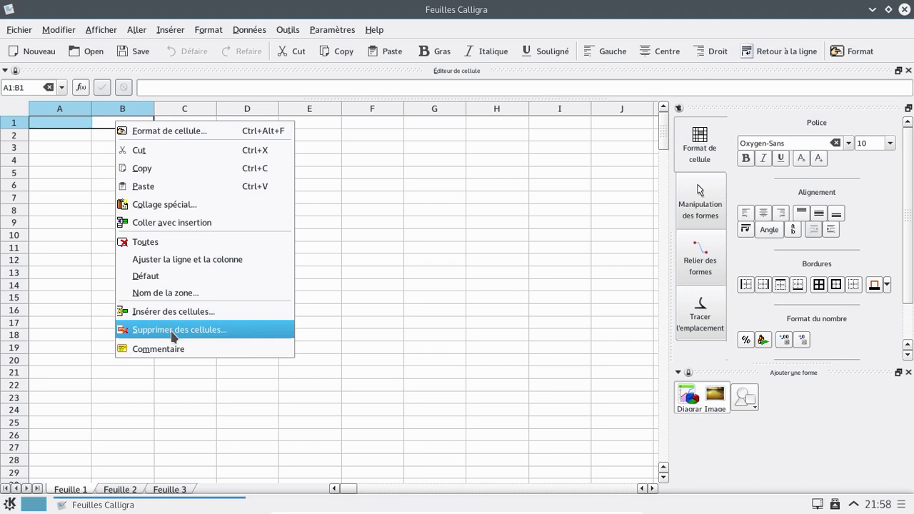
click(200, 34)
click(200, 34)
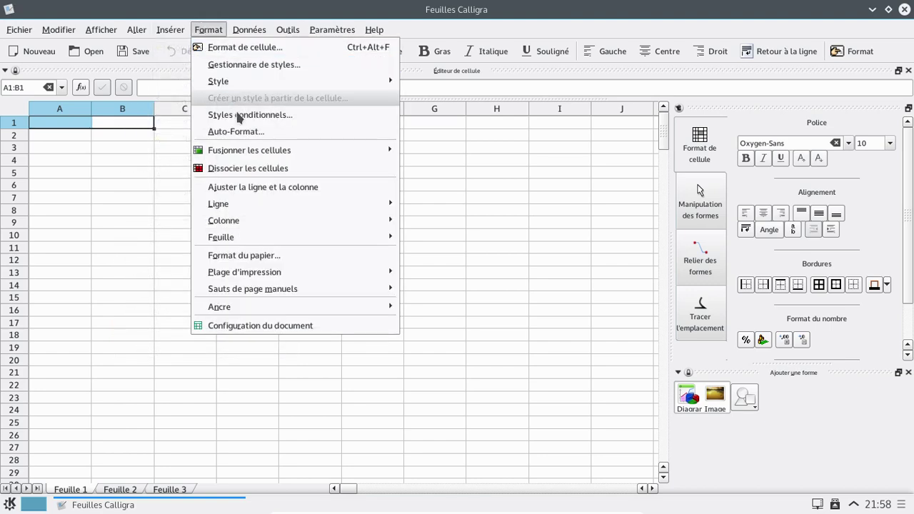
mouse_move(247, 152)
click(440, 151)
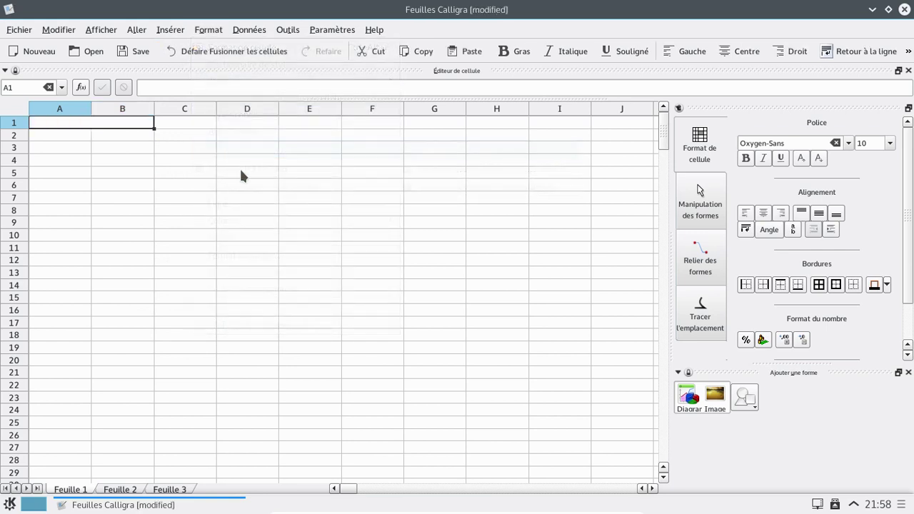
Enter the formula =somme(F1:F4) in cell D5 of Feuille 1
click(241, 172)
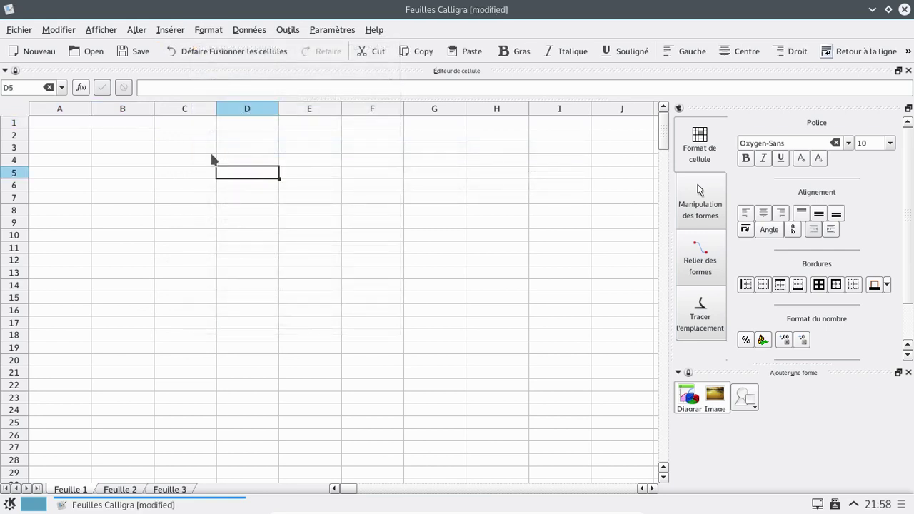
click(161, 87)
text(bo)
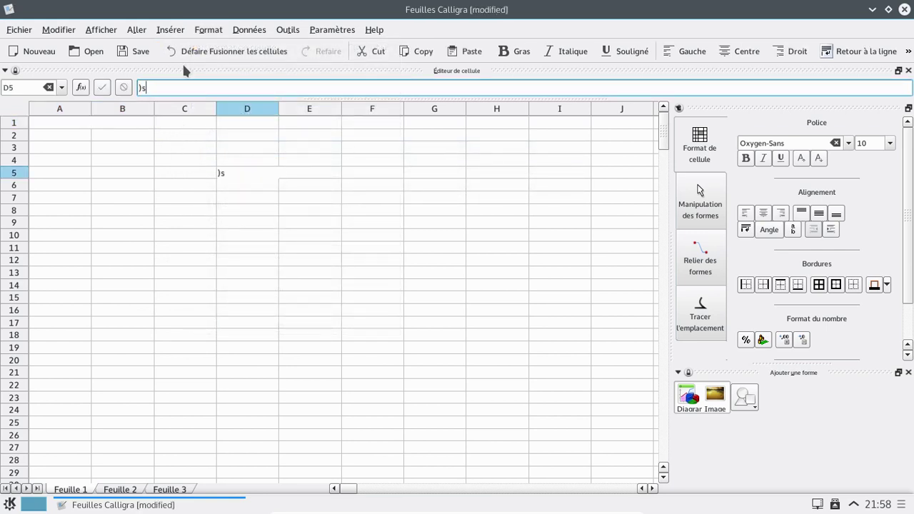
key(BackSpace)
key(BackSpace)
text(=somme()
drag(394, 122, 390, 160)
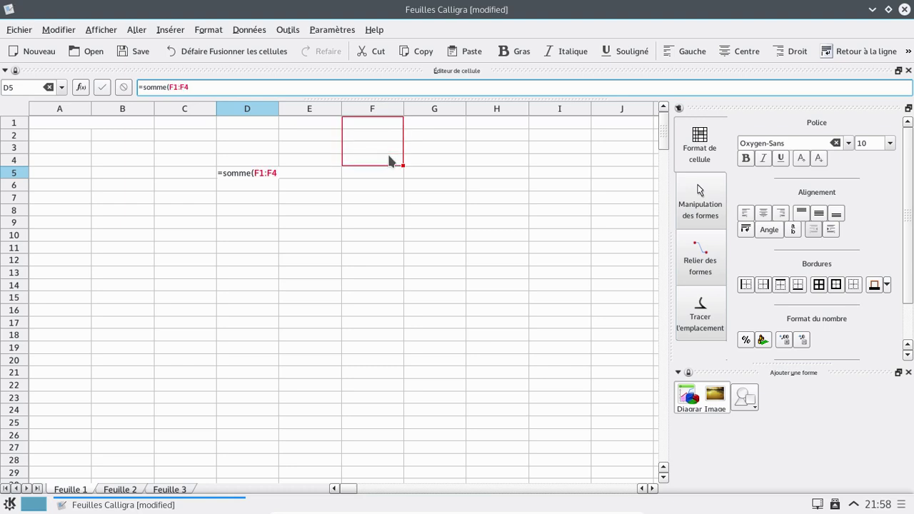
text())
key(Return)
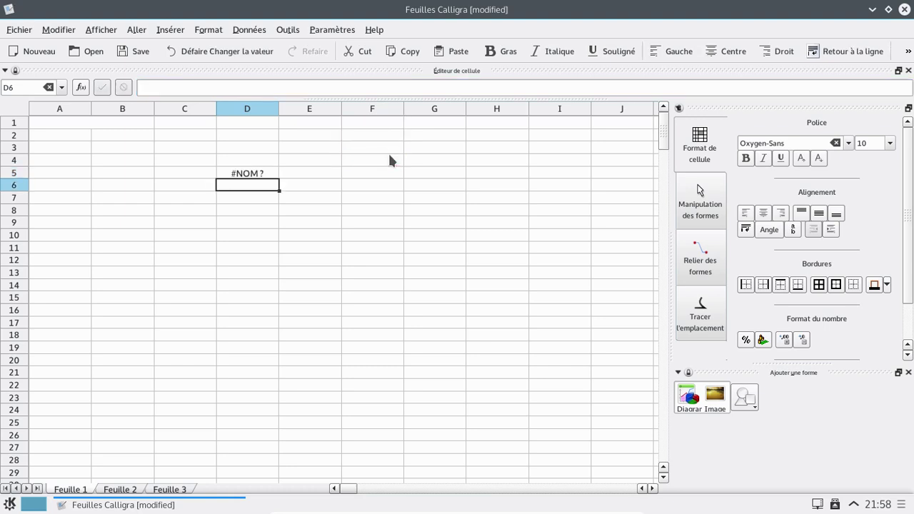
Replace the function name in cell D5's formula so that it reads =sum(F1:F4)
click(259, 176)
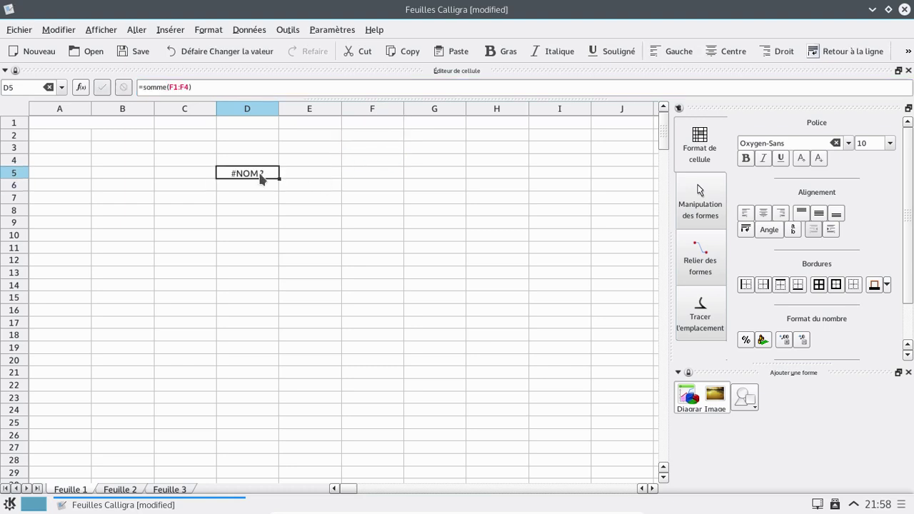
click(154, 87)
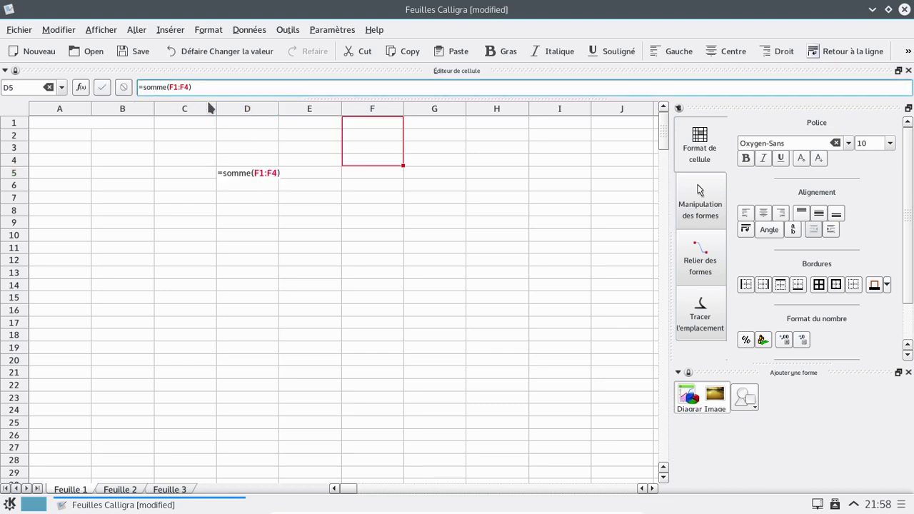
key(Left)
key(Left)
key(Delete)
key(Delete)
key(Delete)
key(Delete)
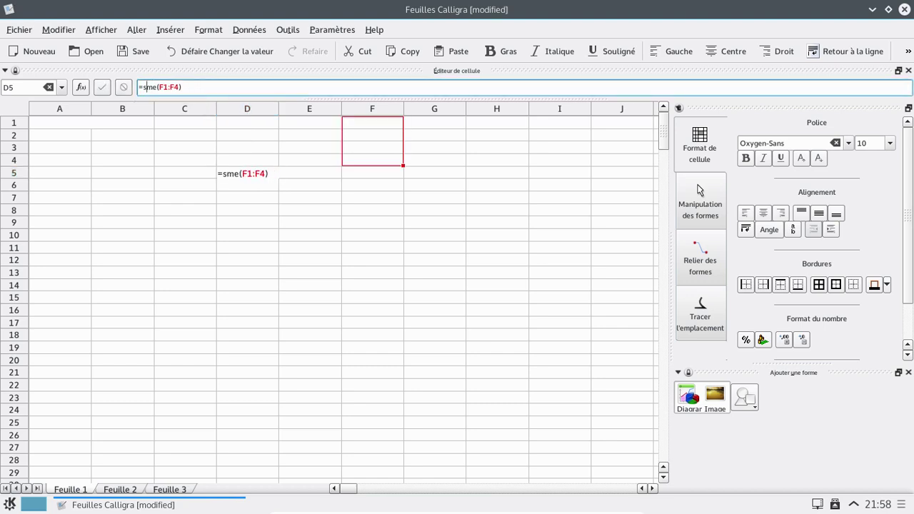
text(e)
key(Delete)
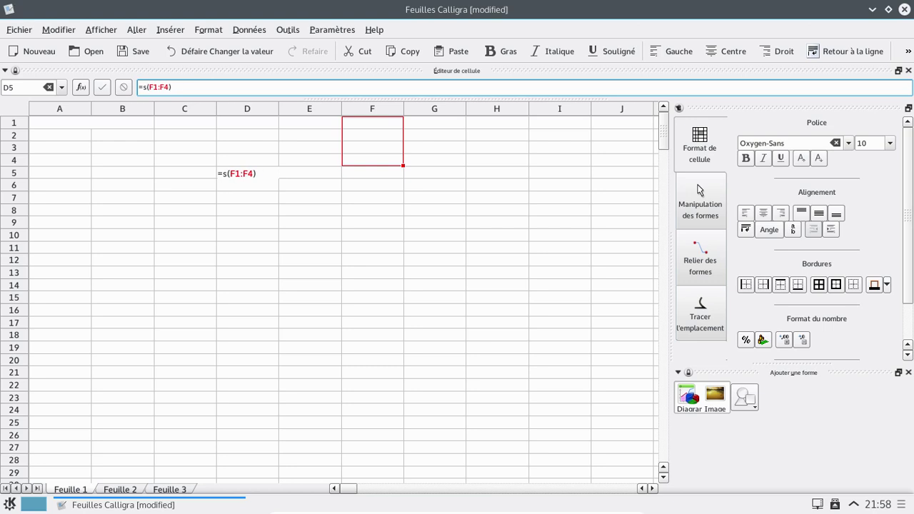
text(um)
key(Return)
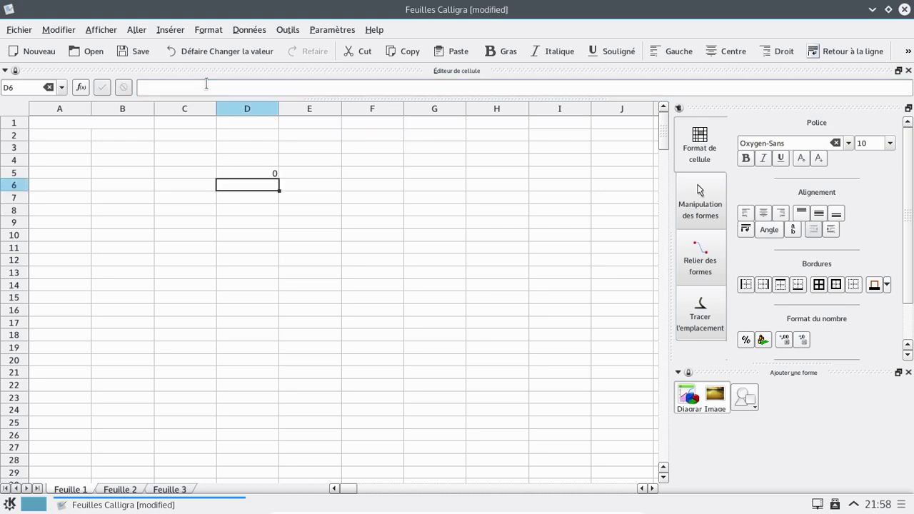
Quit Calligra Sheets and discard the modified spreadsheet
click(905, 11)
click(468, 282)
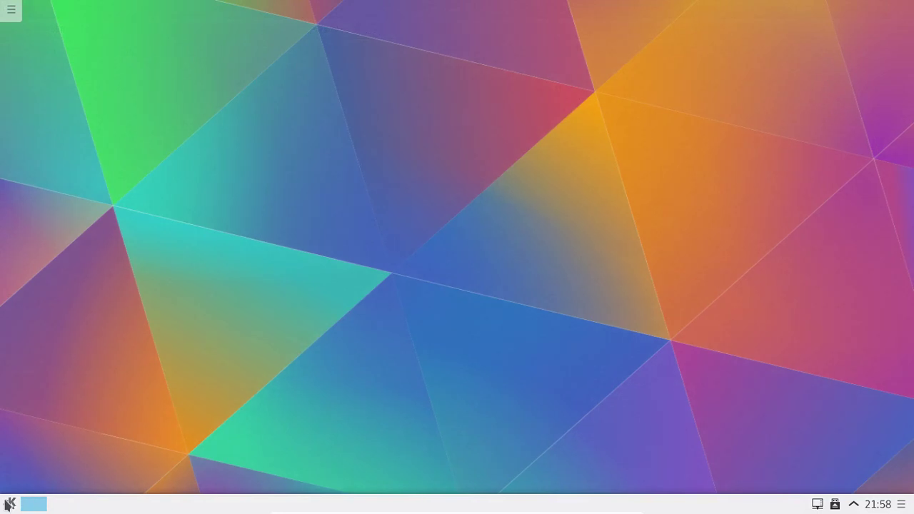
Launch Calligra Flow from the Bureautique category and create a document from the Document paysage vide template
click(9, 504)
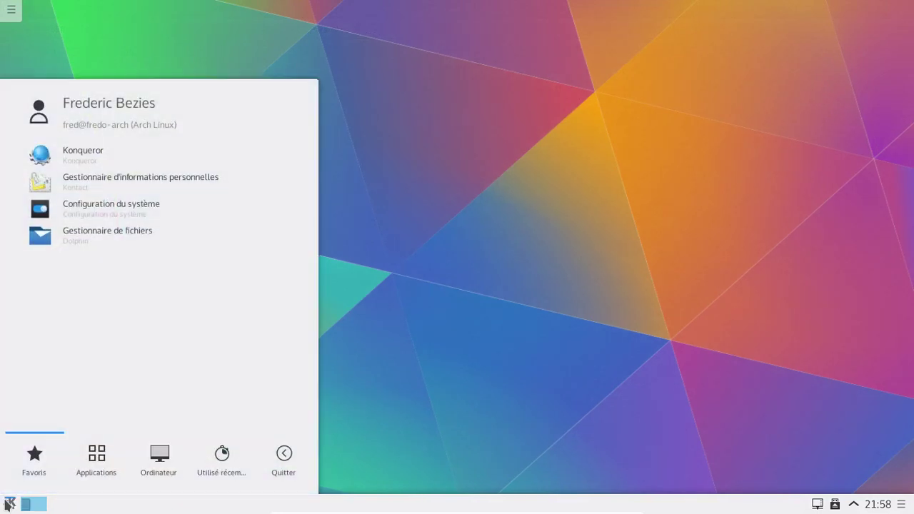
click(107, 454)
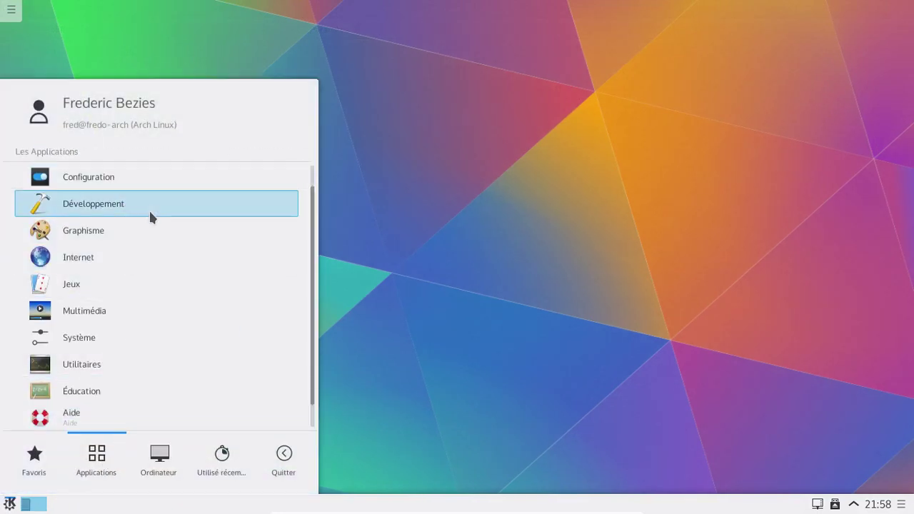
scroll(139, 196, up, 1)
click(123, 174)
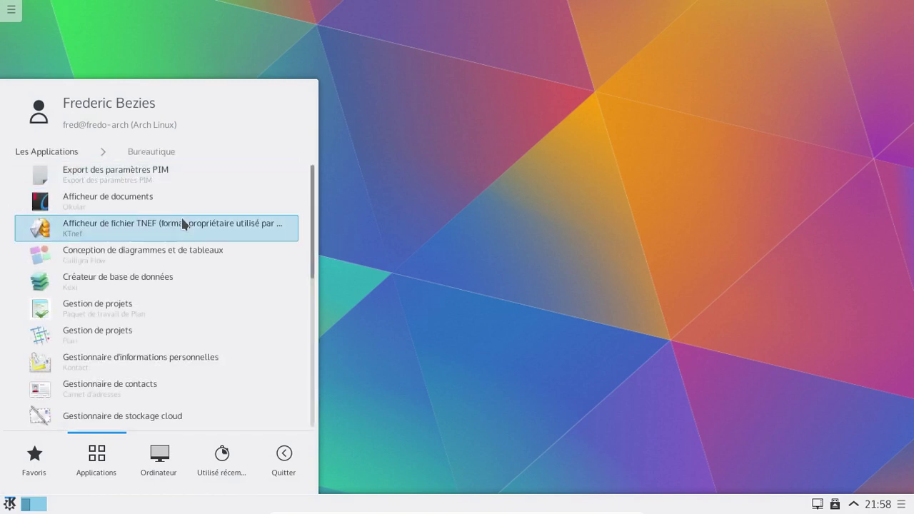
scroll(182, 224, down, 1)
click(150, 244)
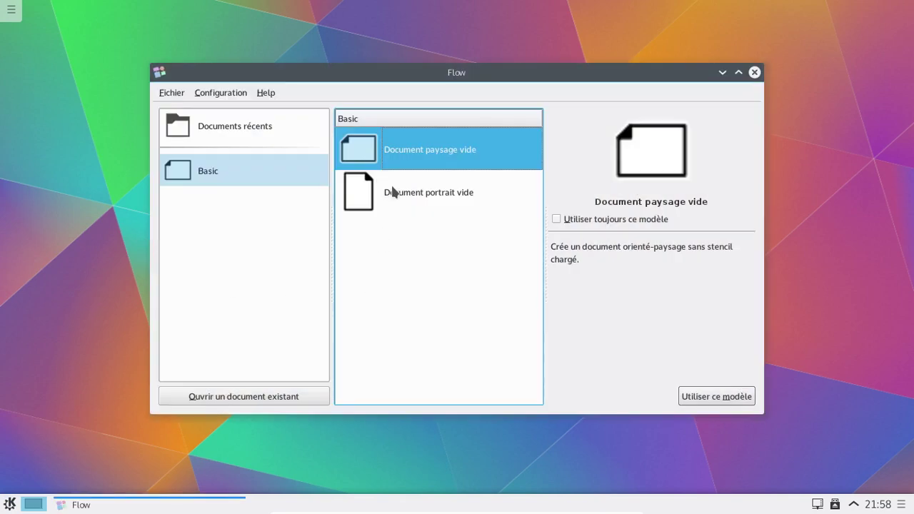
click(705, 397)
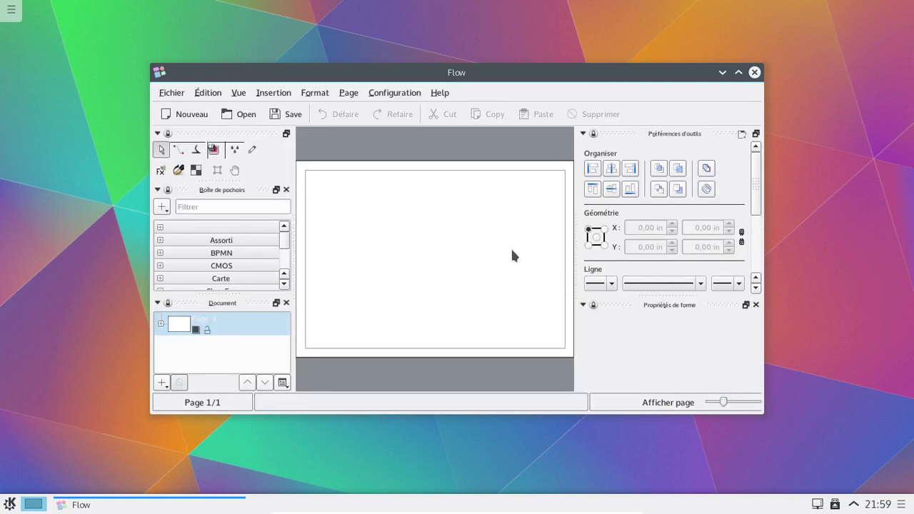
Close Flow, launch Karbon by searching for "kar", and create a document from the Document vide template
click(754, 72)
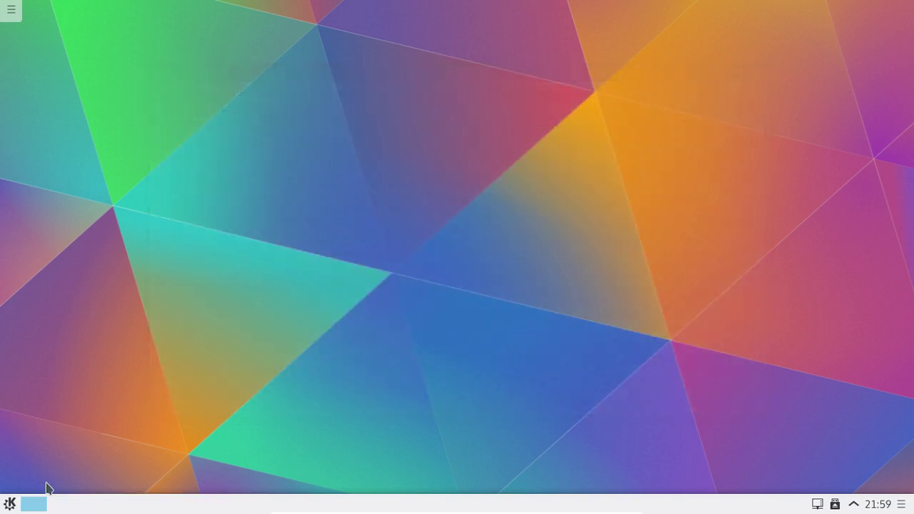
click(8, 505)
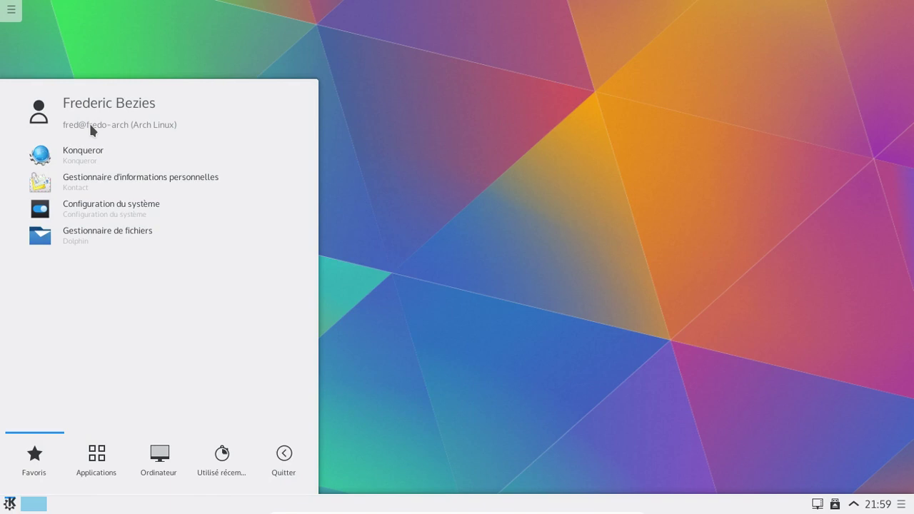
text(kar)
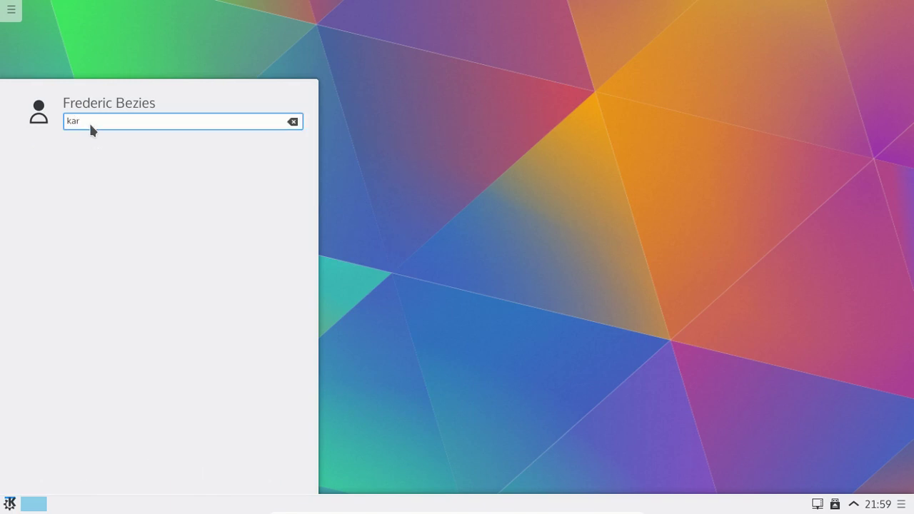
key(Return)
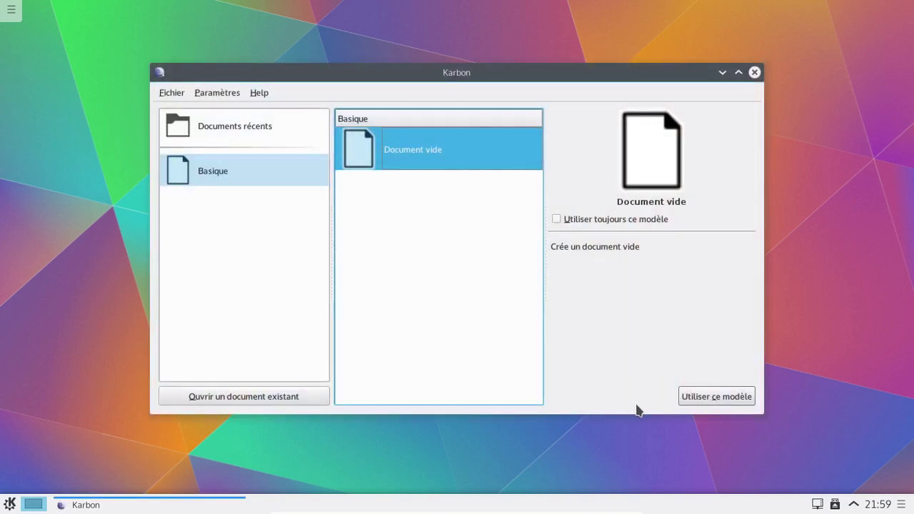
click(705, 394)
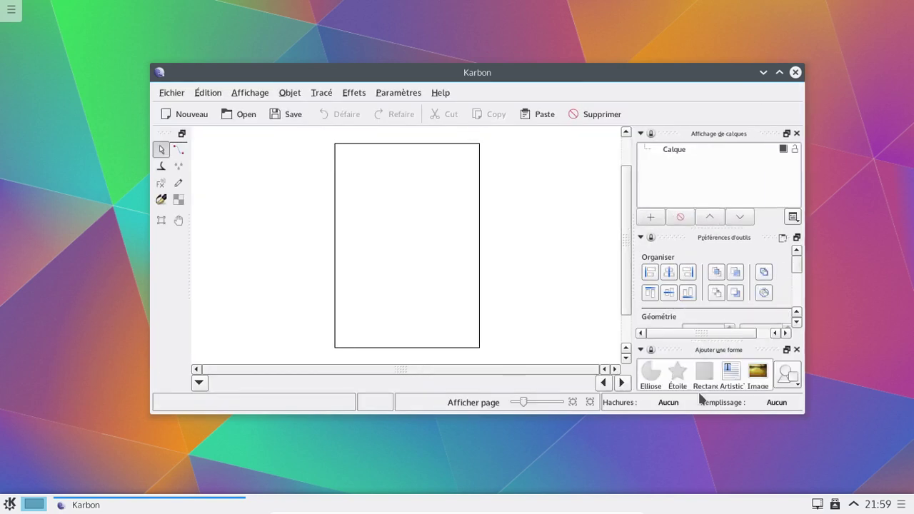
drag(374, 185, 412, 256)
scroll(747, 303, down, 3)
scroll(749, 286, down, 2)
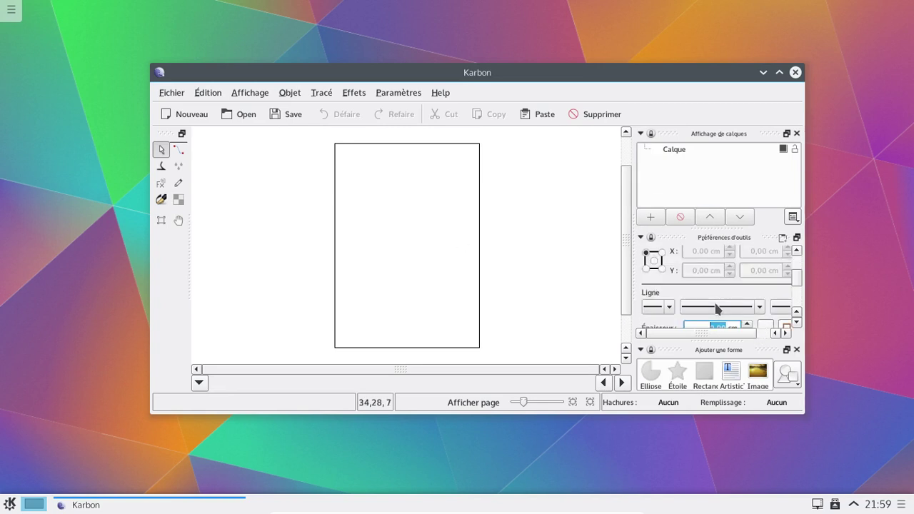
scroll(717, 307, up, 2)
Draw a closed path about 11 cm wide on the upper half of the page, with a sagging curved upper edge and three straight sides
click(161, 166)
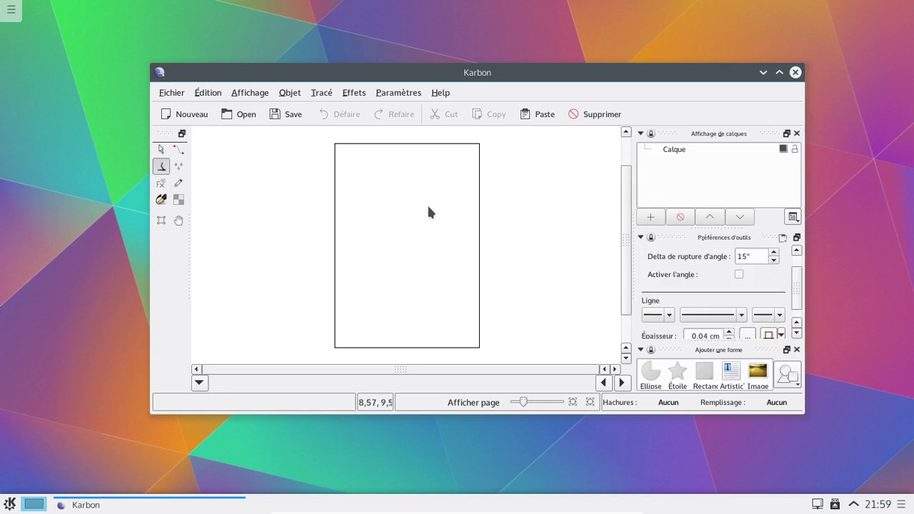
click(384, 190)
drag(416, 237, 432, 246)
click(451, 191)
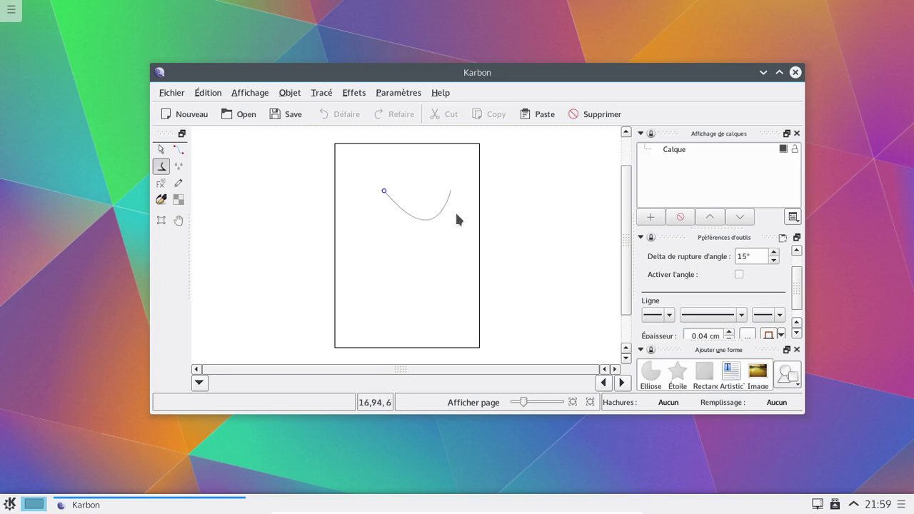
click(461, 231)
click(386, 264)
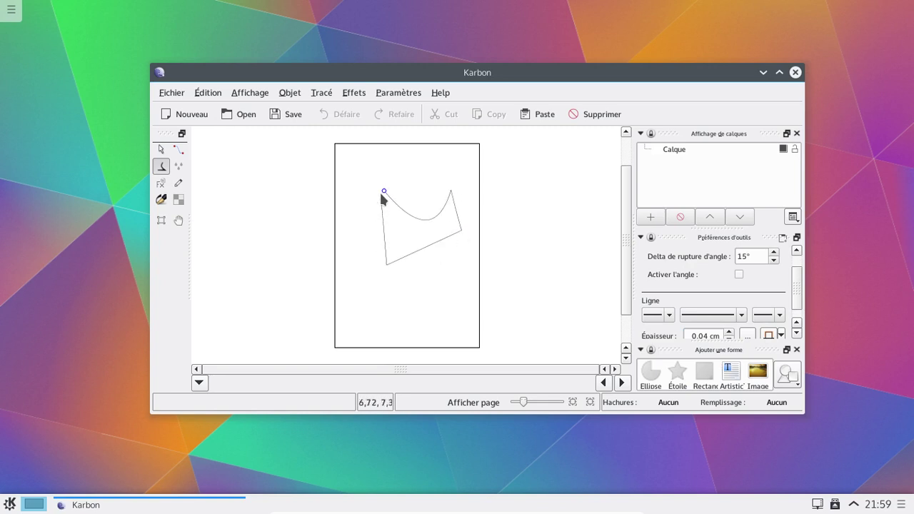
click(385, 192)
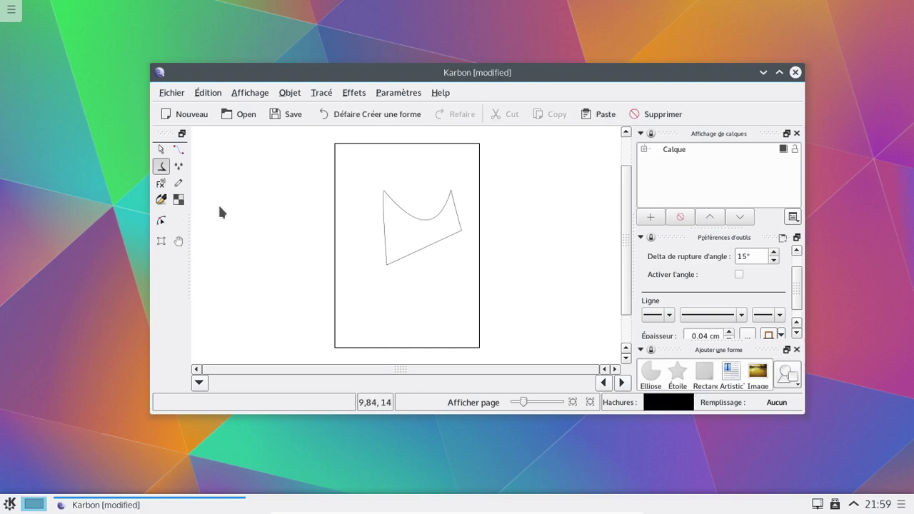
Fill the drawn shape with a linear green-to-white gradient running from its lower middle towards its right side
click(161, 149)
click(386, 252)
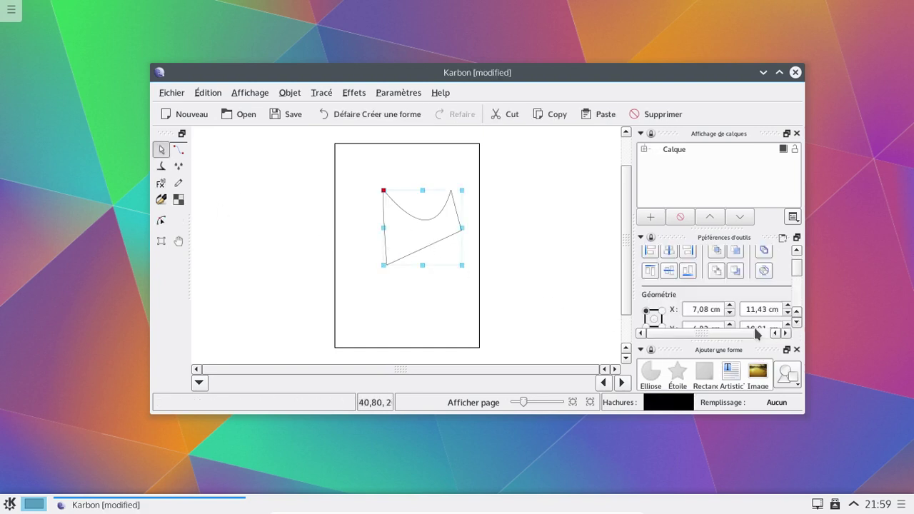
click(162, 199)
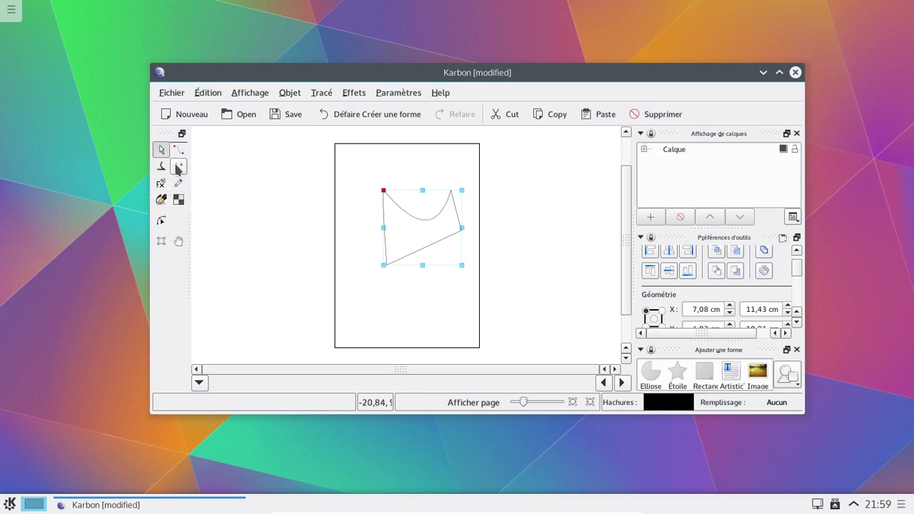
click(406, 237)
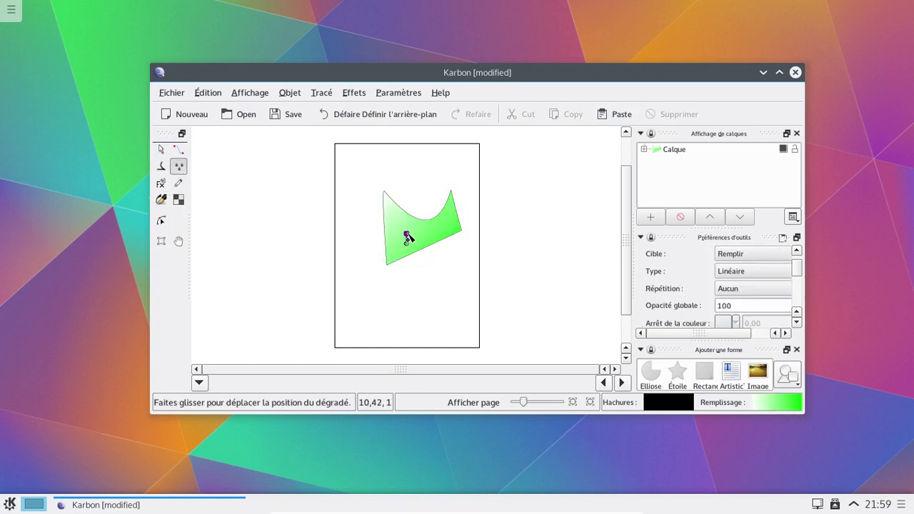
drag(407, 233, 448, 222)
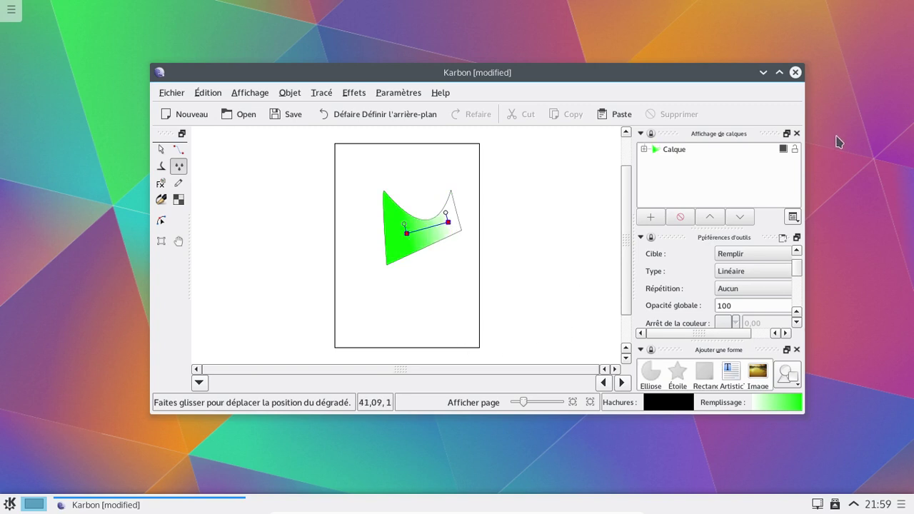
Quit Karbon and discard the modified drawing
click(794, 72)
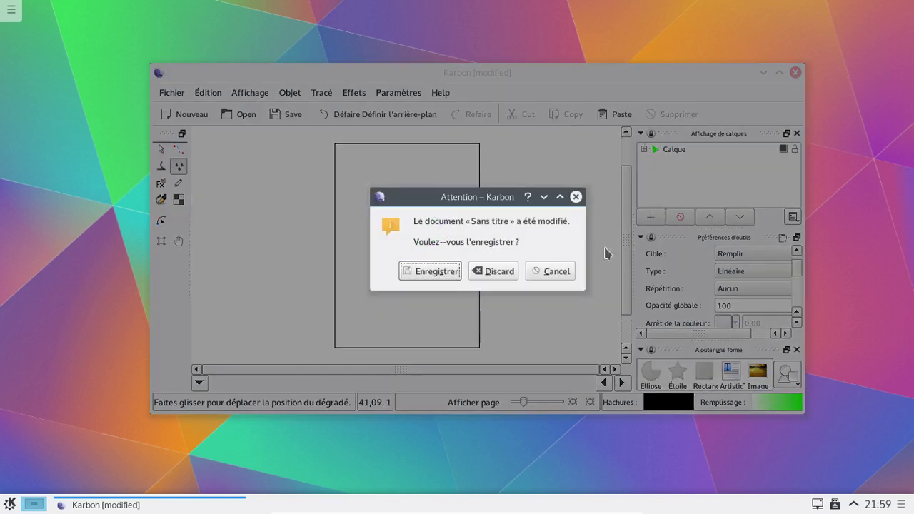
click(503, 271)
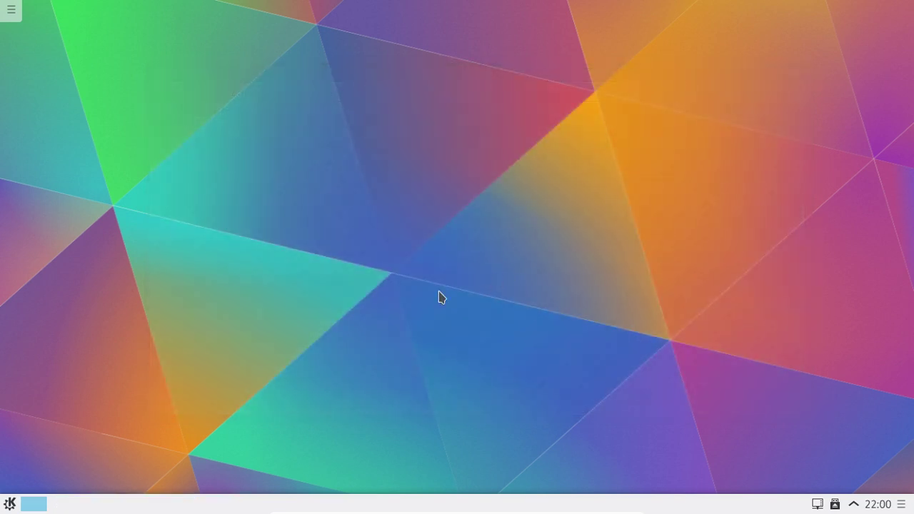
Launch Calligra Auteur from the Bureautique applications and create a document from the Document vide template
click(10, 504)
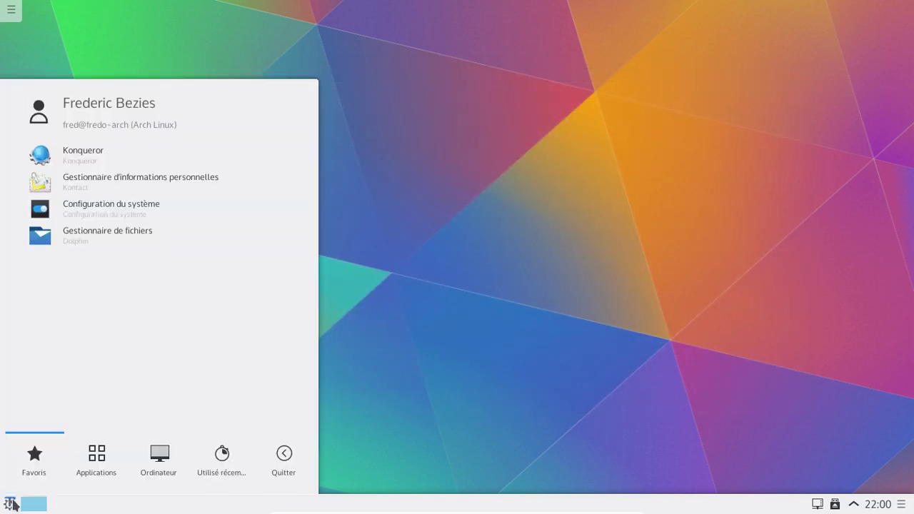
click(104, 463)
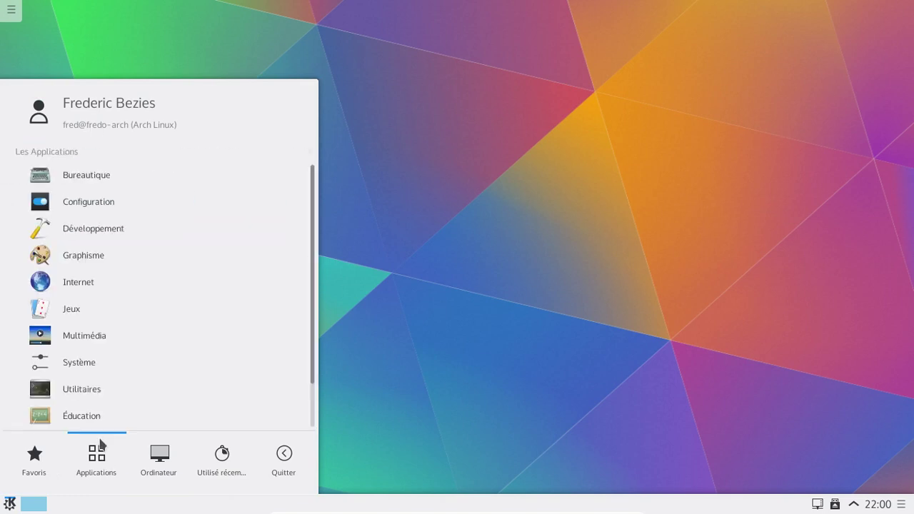
click(98, 183)
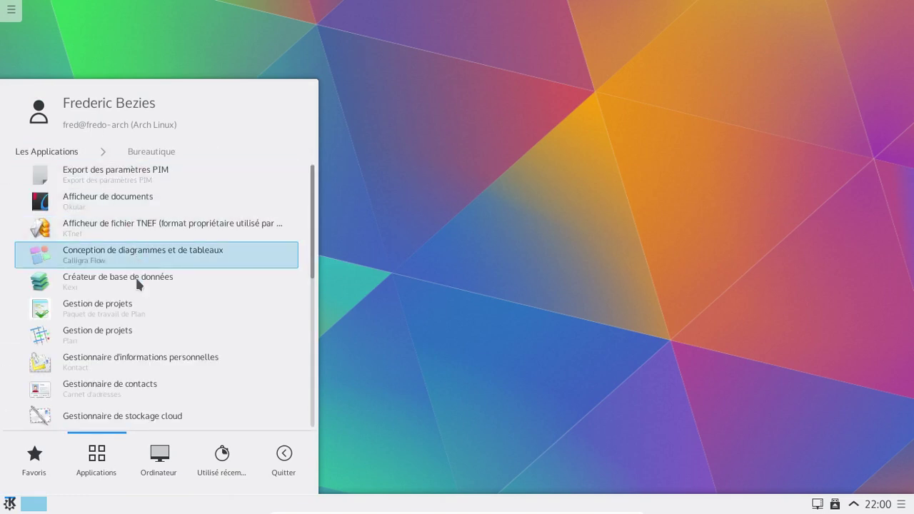
scroll(160, 348, down, 1)
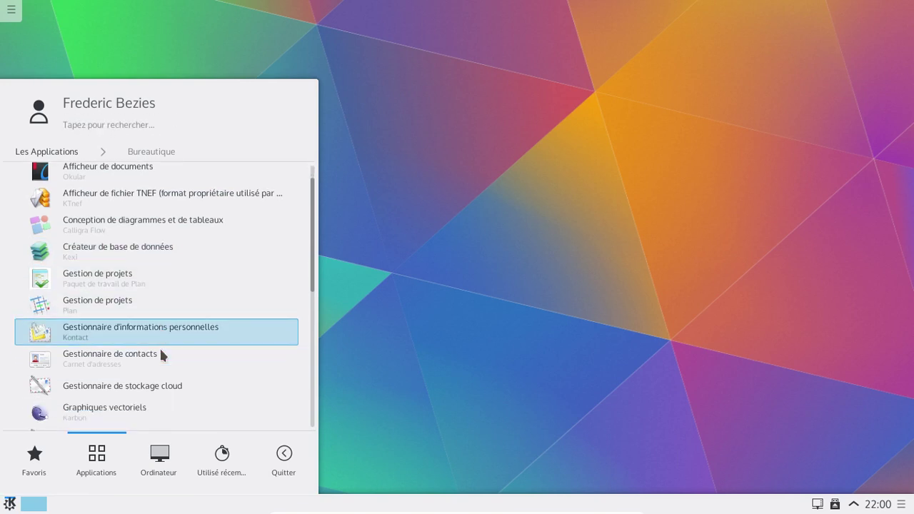
scroll(159, 355, down, 3)
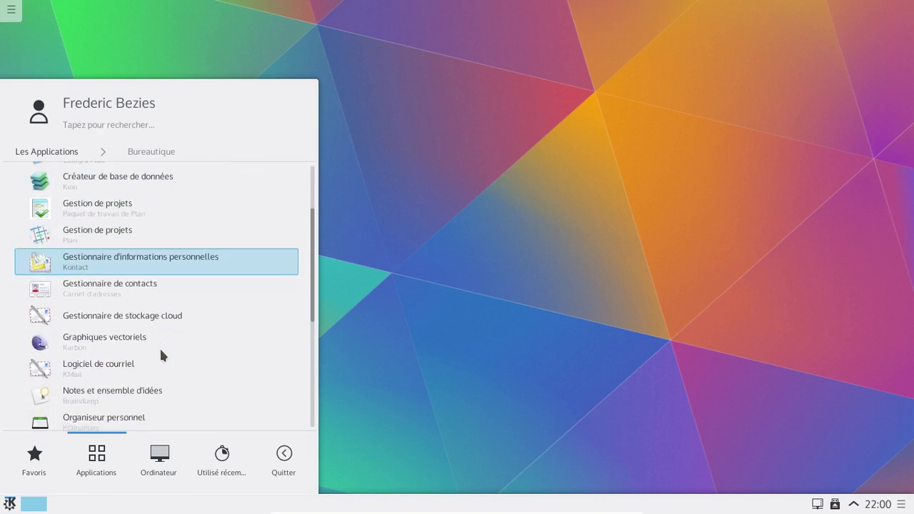
scroll(160, 355, down, 3)
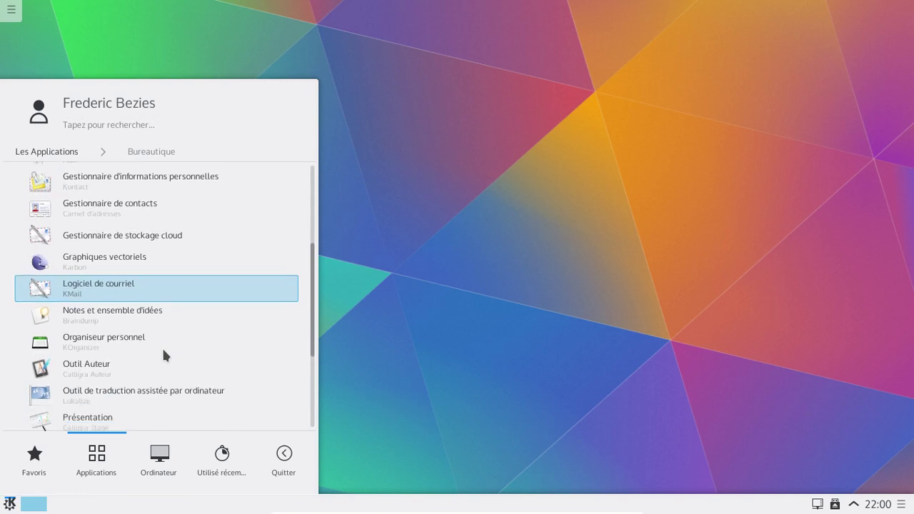
click(106, 369)
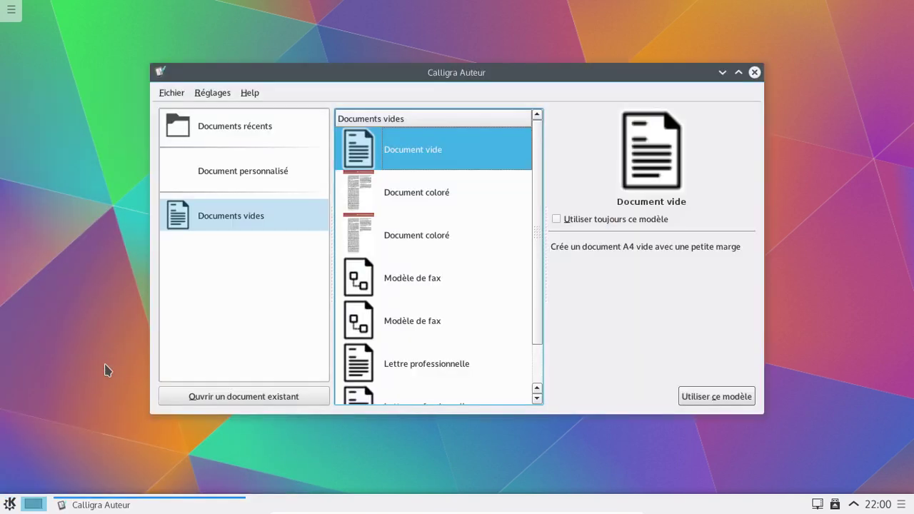
click(739, 398)
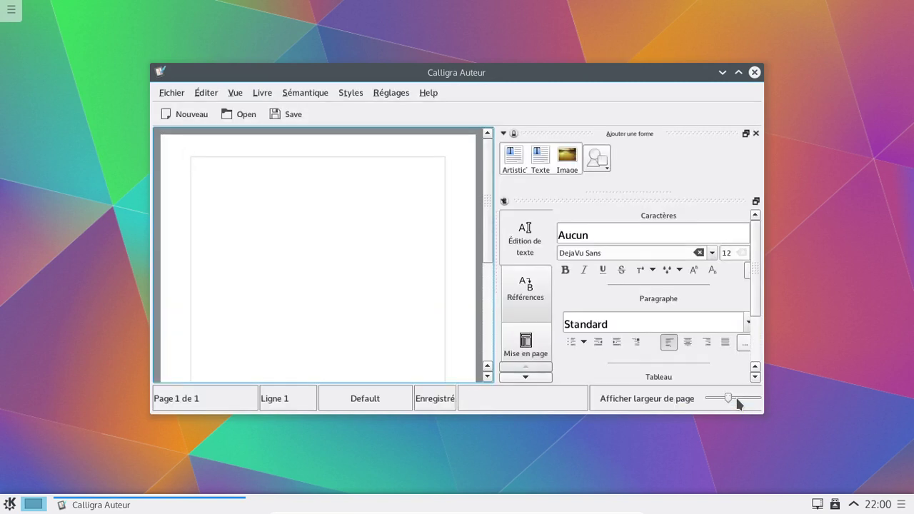
View the application information for Calligra Auteur, including its authors and translation credits, and close it
click(431, 93)
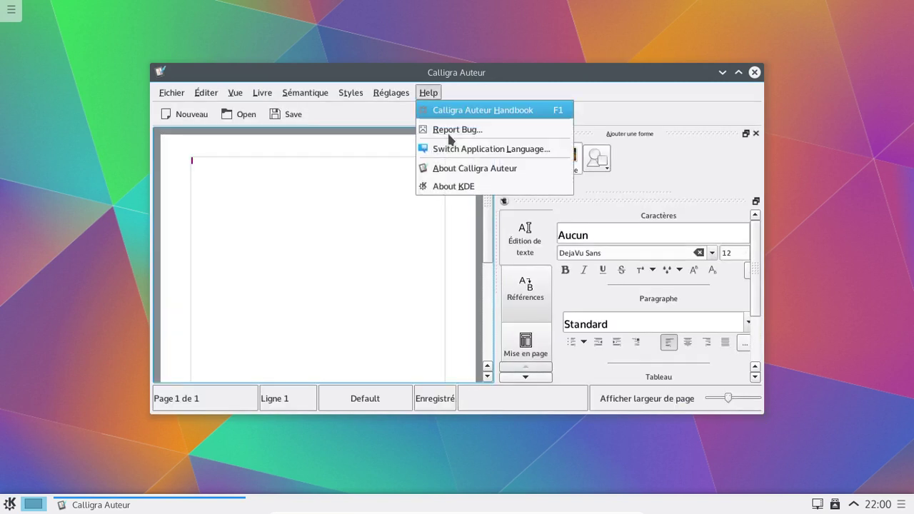
click(467, 168)
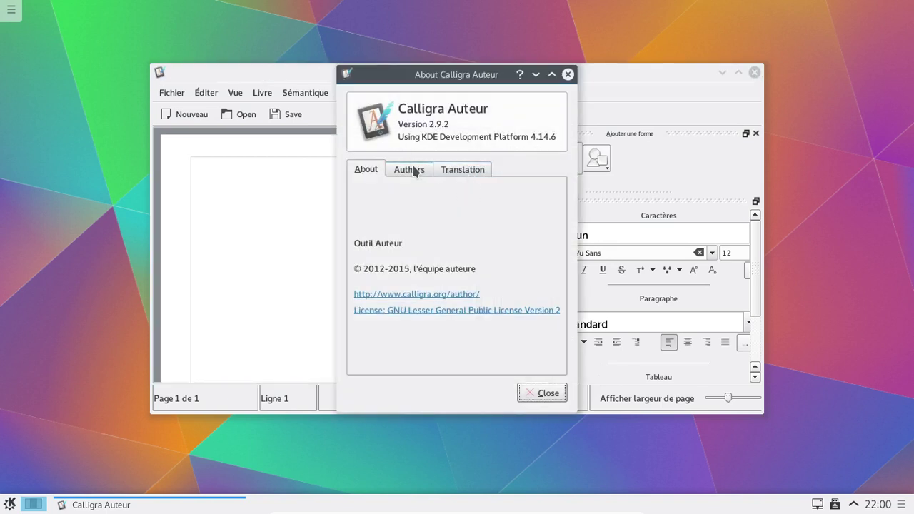
click(414, 171)
click(446, 174)
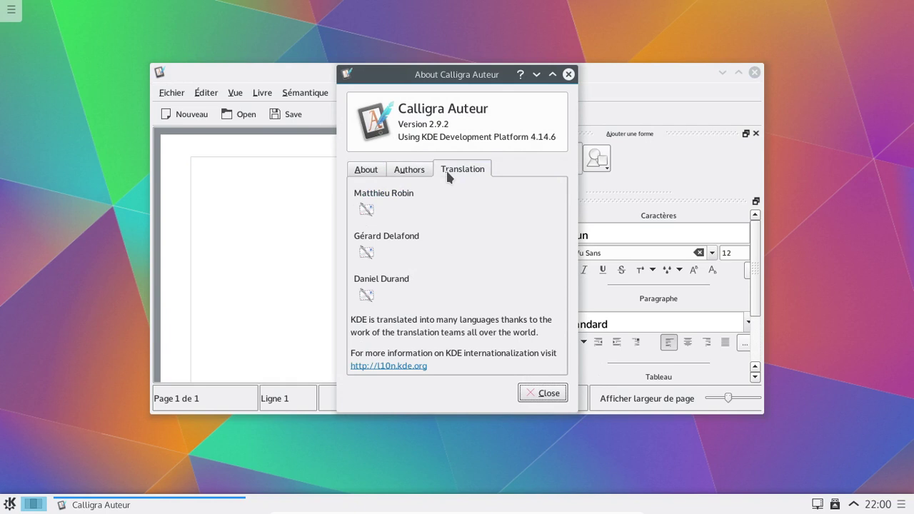
click(568, 74)
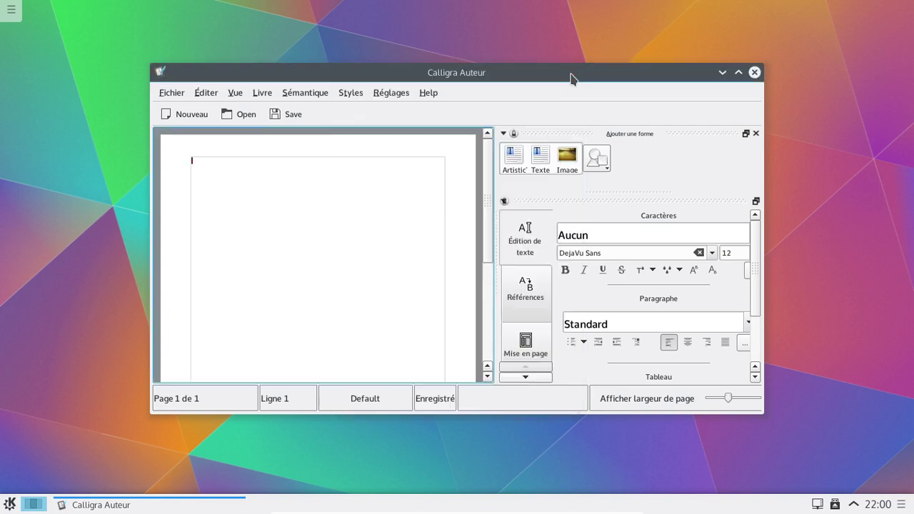
Open the Calligra Auteur Handbook, skim its web page, and close both Konqueror and Calligra Auteur
click(375, 98)
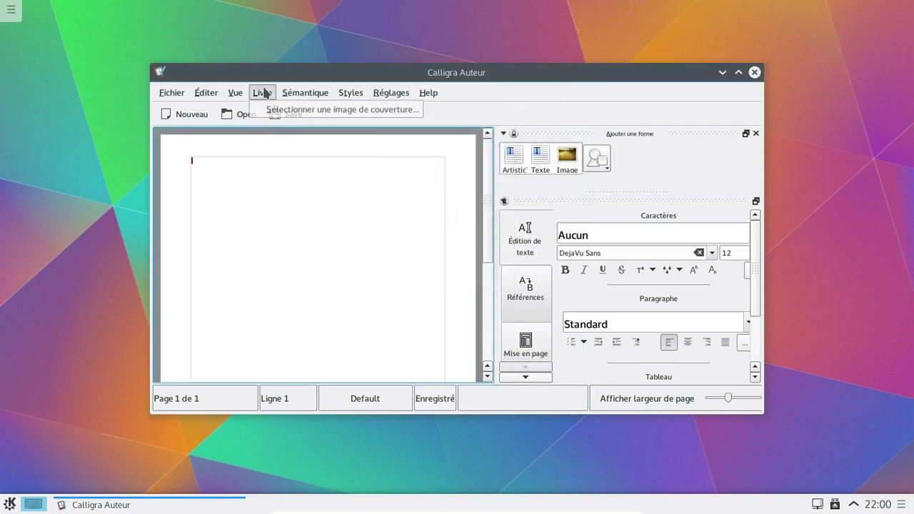
mouse_move(239, 95)
mouse_move(204, 93)
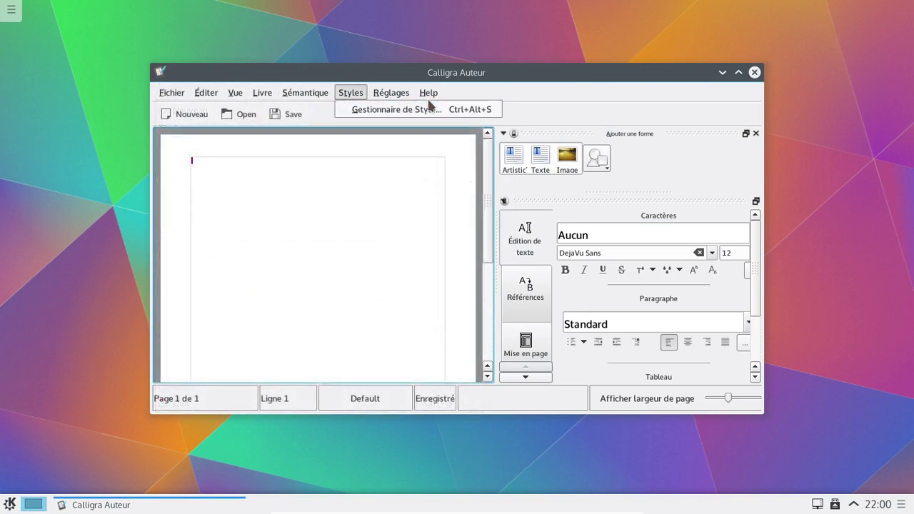
mouse_move(429, 94)
click(440, 109)
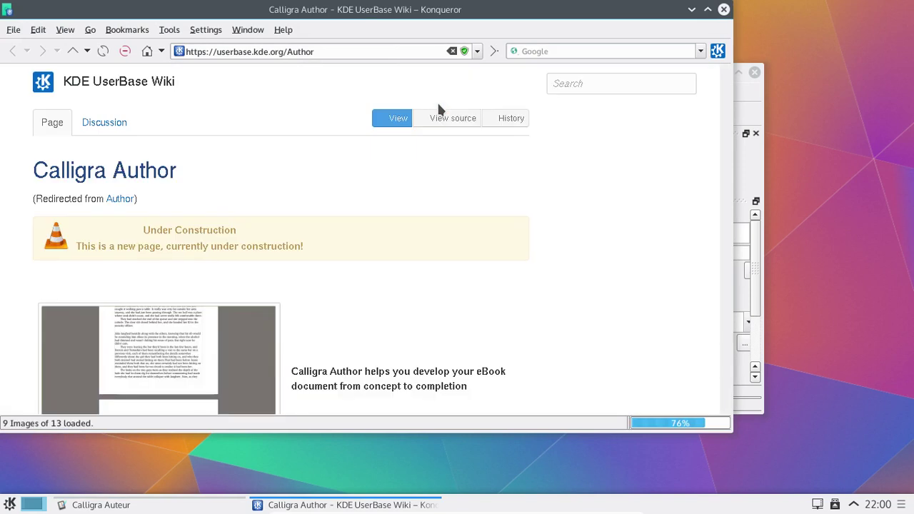
scroll(460, 194, down, 3)
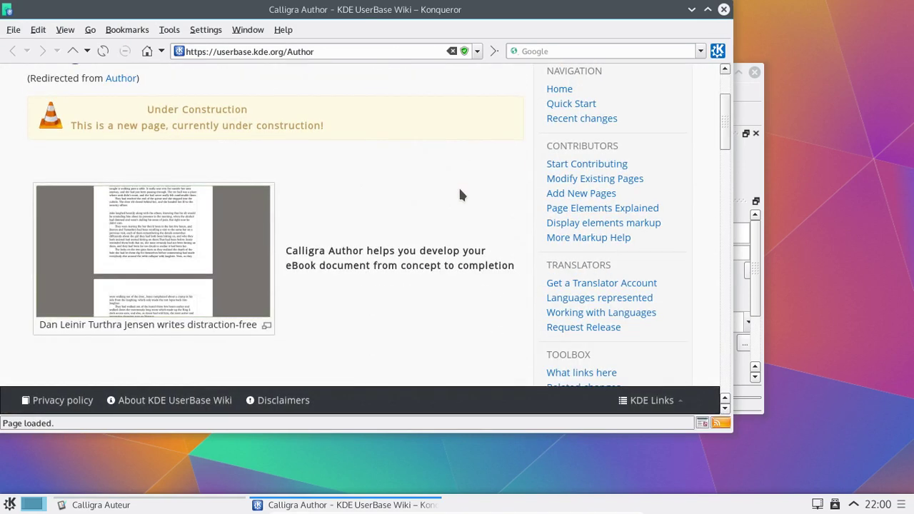
click(723, 9)
click(755, 73)
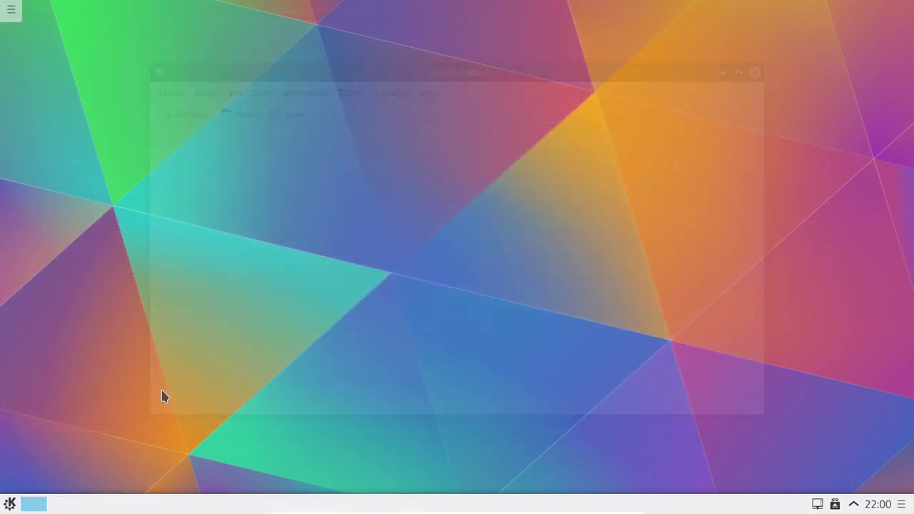
Shut down the Plasma virtual machine and confirm the shutdown
click(10, 505)
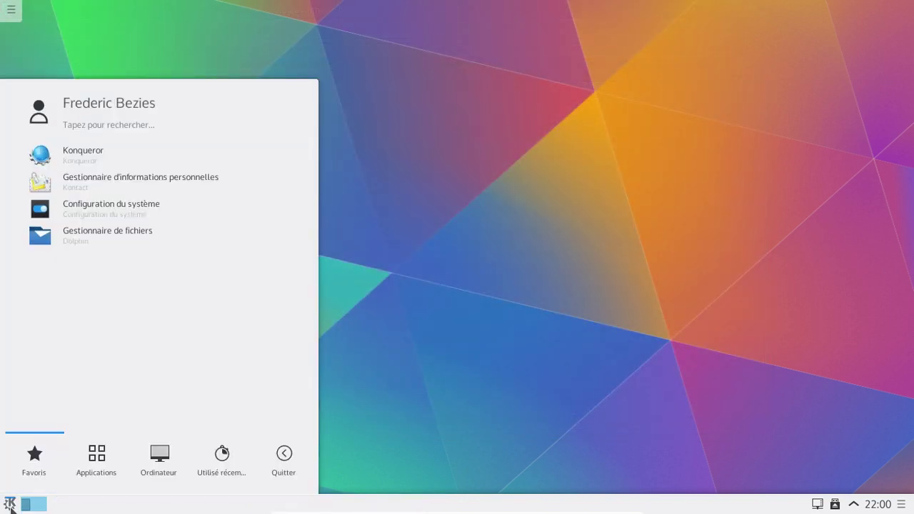
click(286, 457)
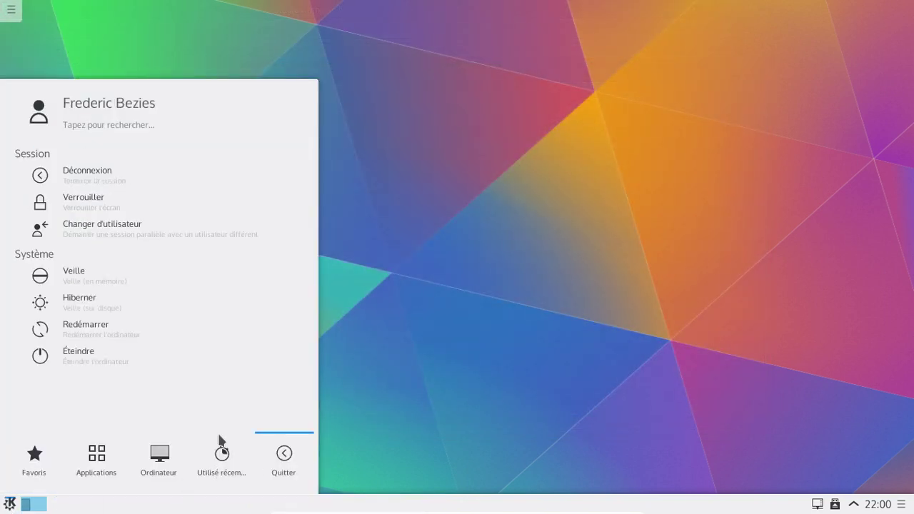
click(118, 354)
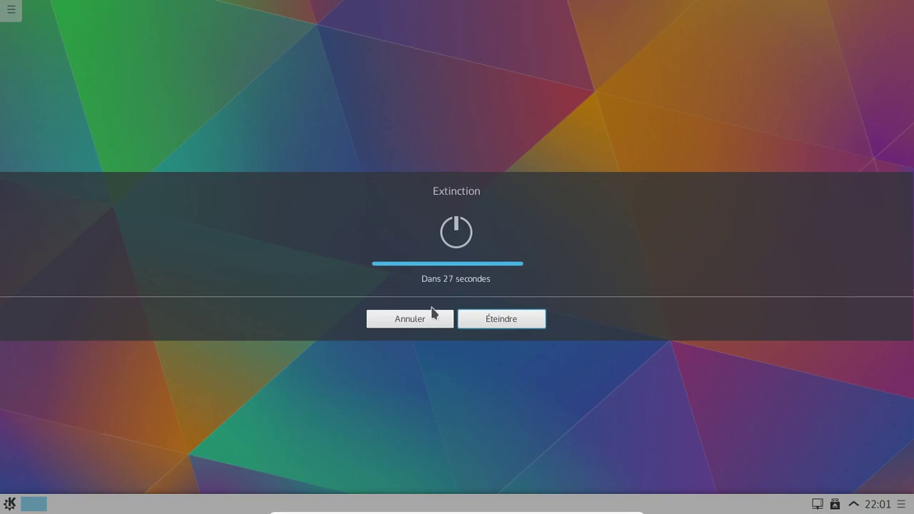
click(509, 326)
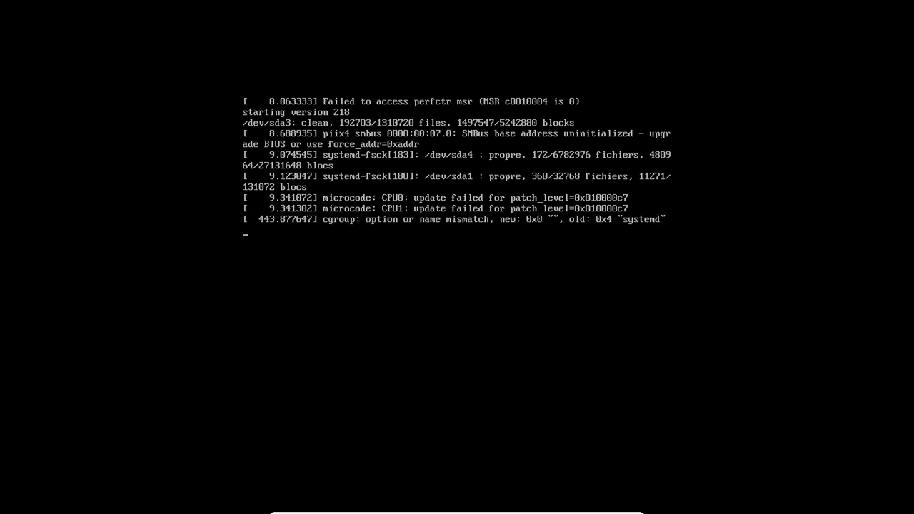
Start the Archlinux Xfce virtual machine in VirtualBox and log in by entering the account password
key(Down)
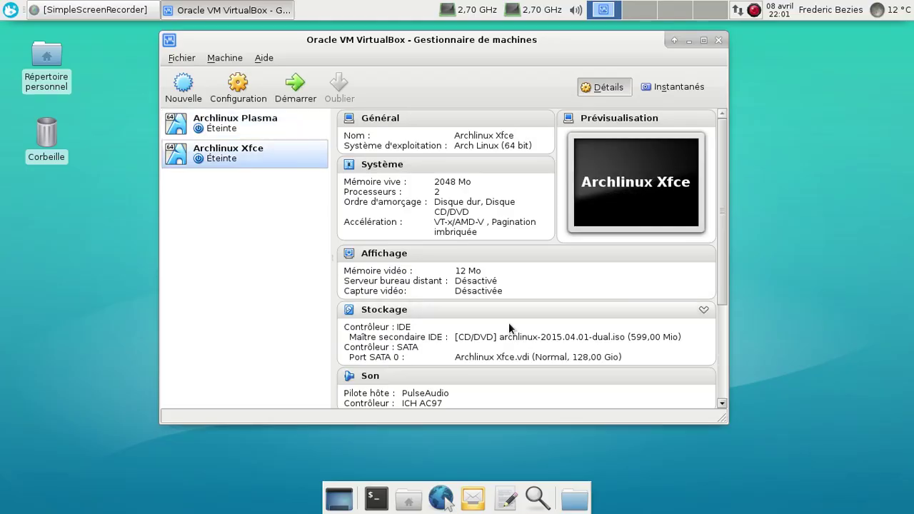
key(Return)
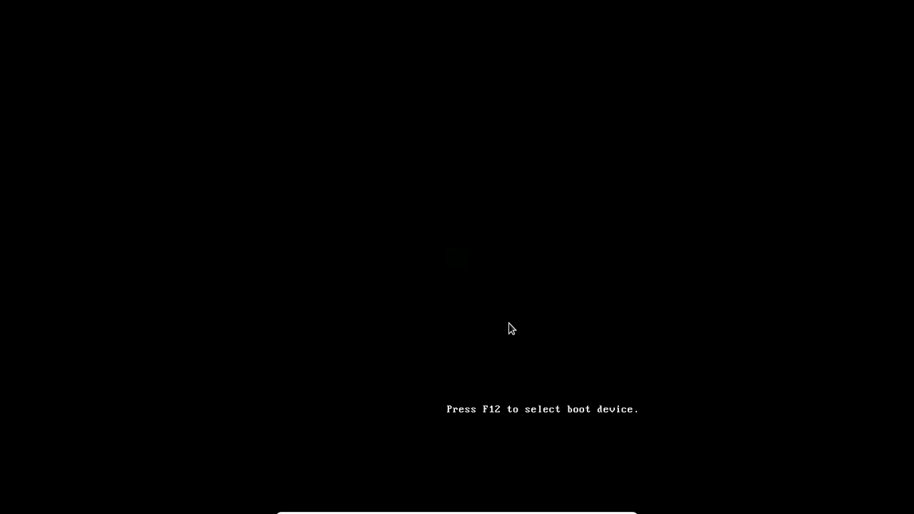
key(Return)
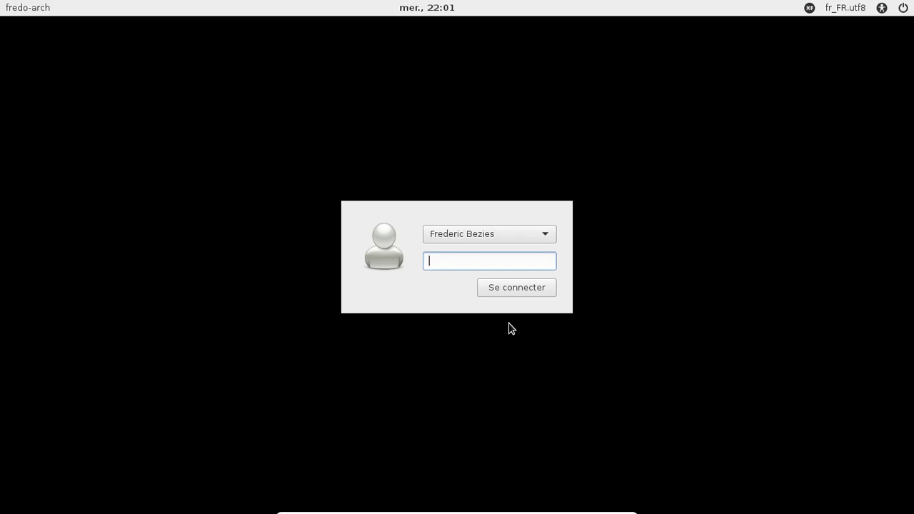
text(****)
key(Return)
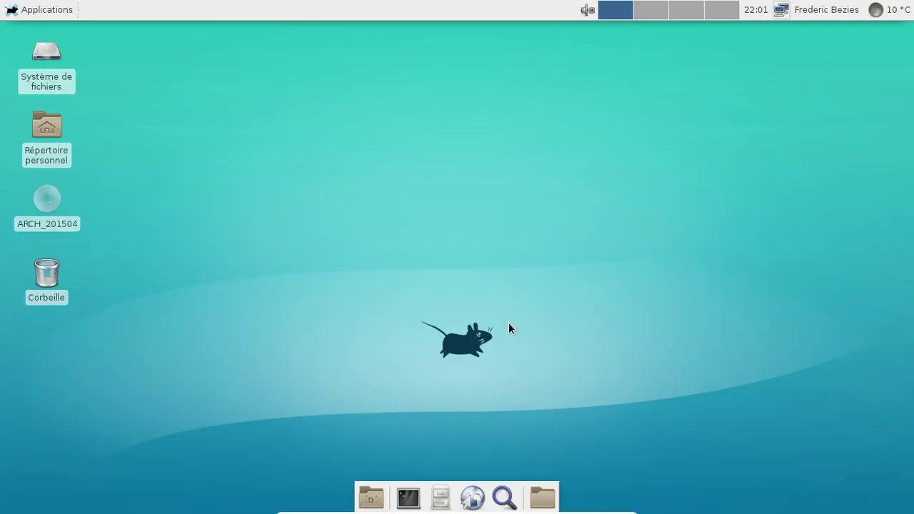
Launch OpenOffice 4.1.1 from the Bureautique applications and unmute the desktop's audio mixer
click(50, 10)
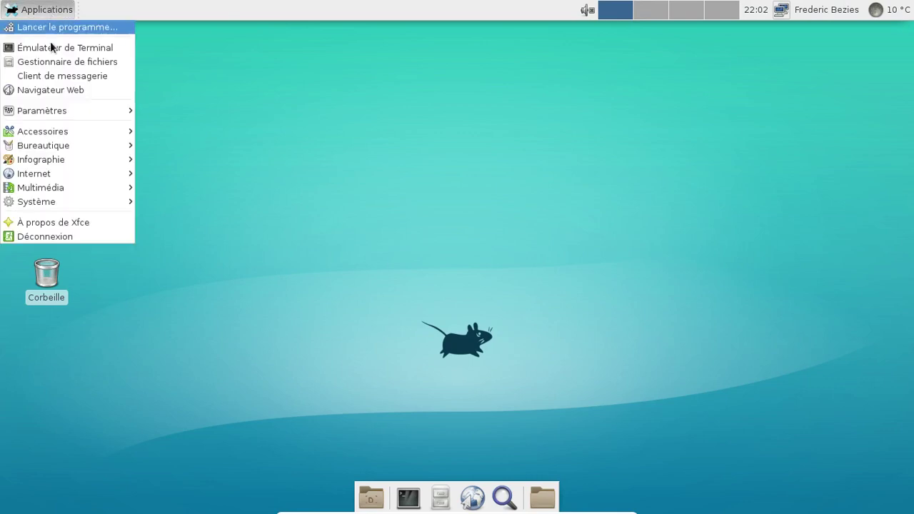
mouse_move(79, 148)
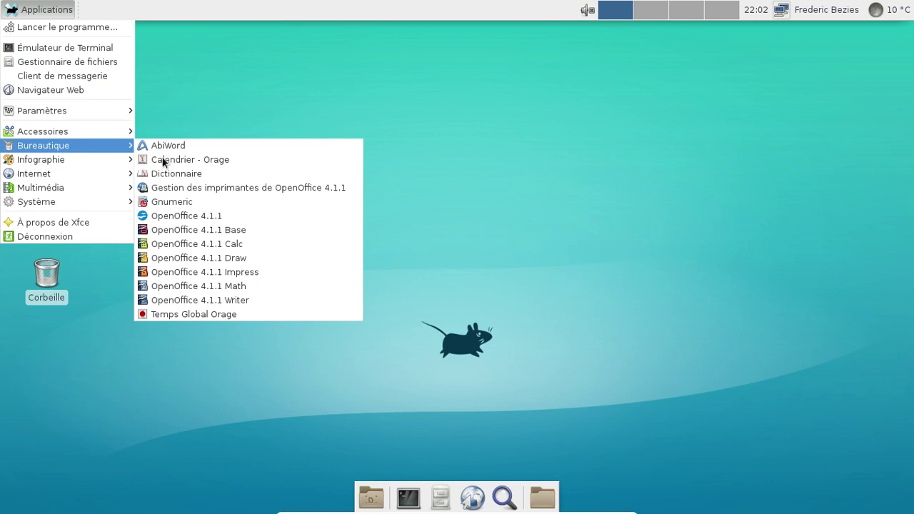
click(199, 215)
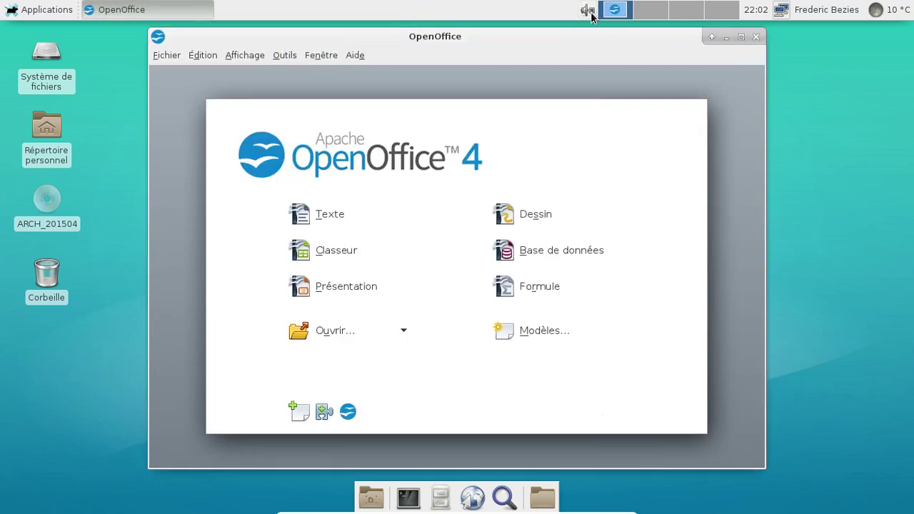
right_click(589, 14)
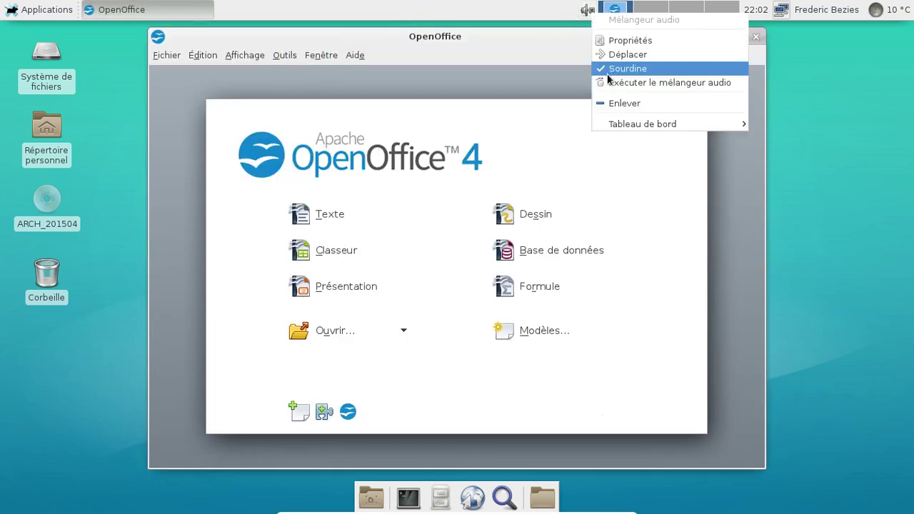
click(614, 66)
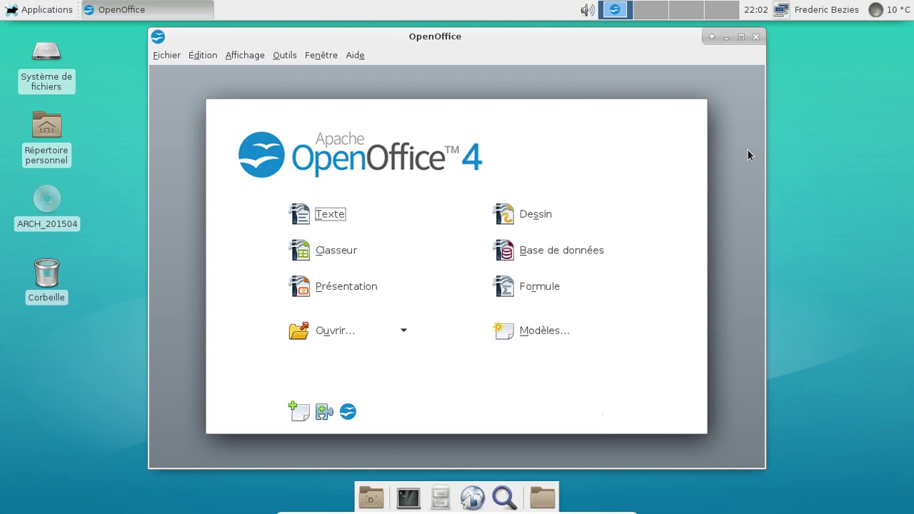
Create a new OpenOffice text document and maximize the Writer window
click(329, 221)
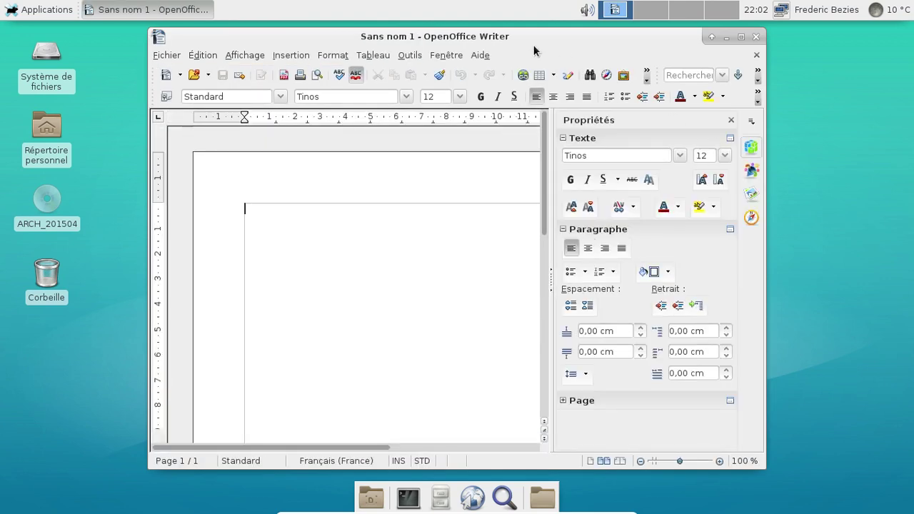
double_click(640, 40)
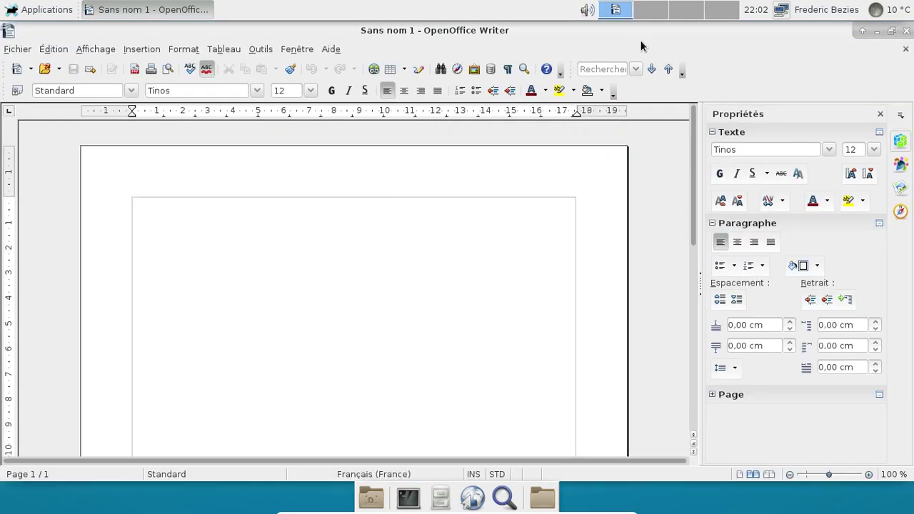
Look at the sidebar's Gallery themes and return to the text and paragraph properties
click(899, 168)
click(900, 187)
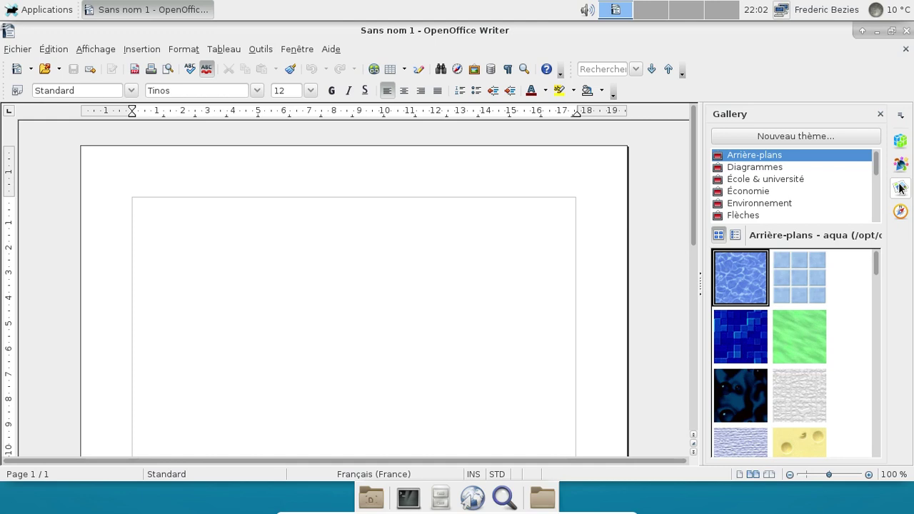
click(899, 138)
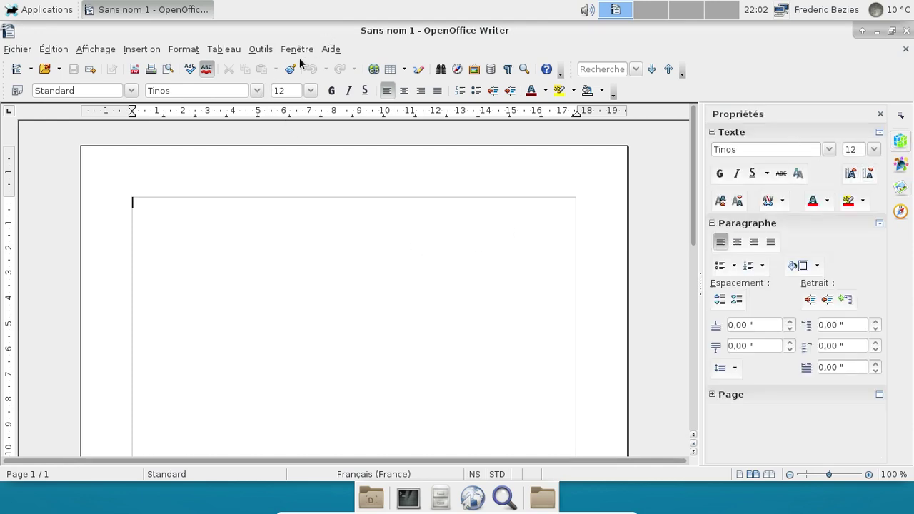
View the version information in the À propos de OpenOffice window and close it
click(332, 49)
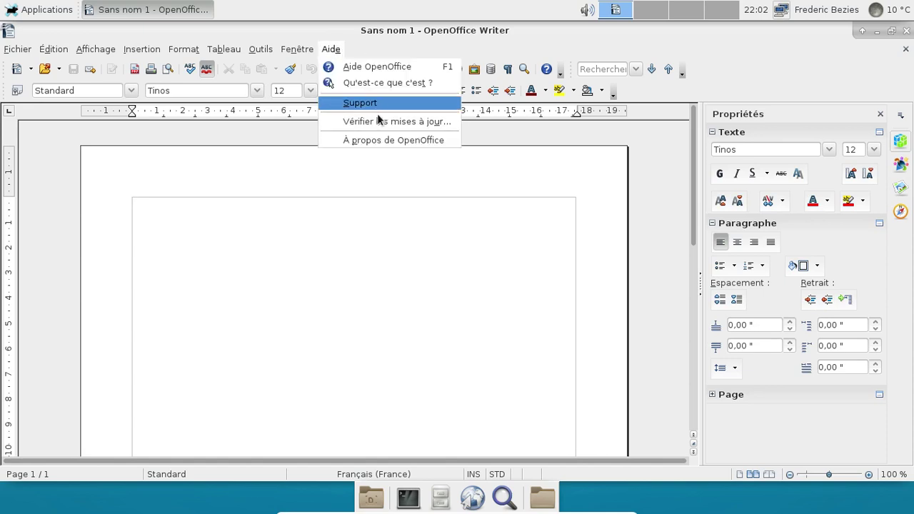
click(394, 142)
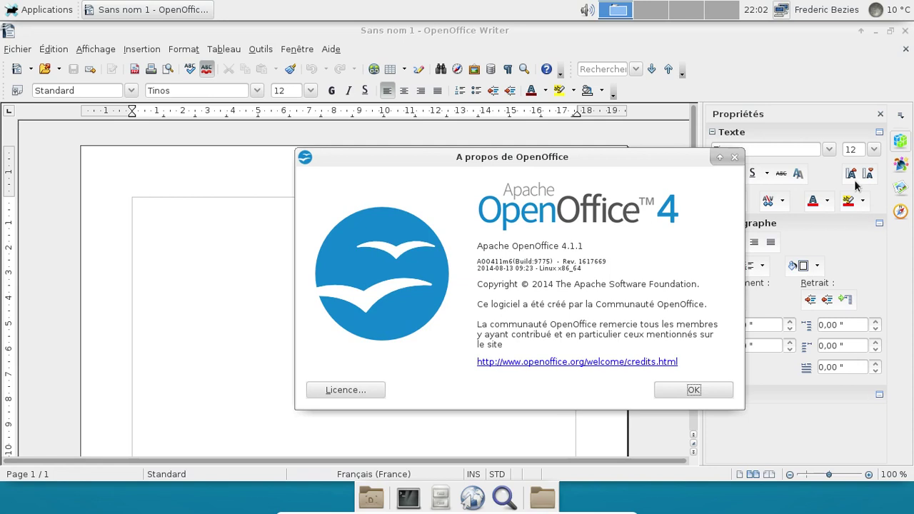
click(734, 157)
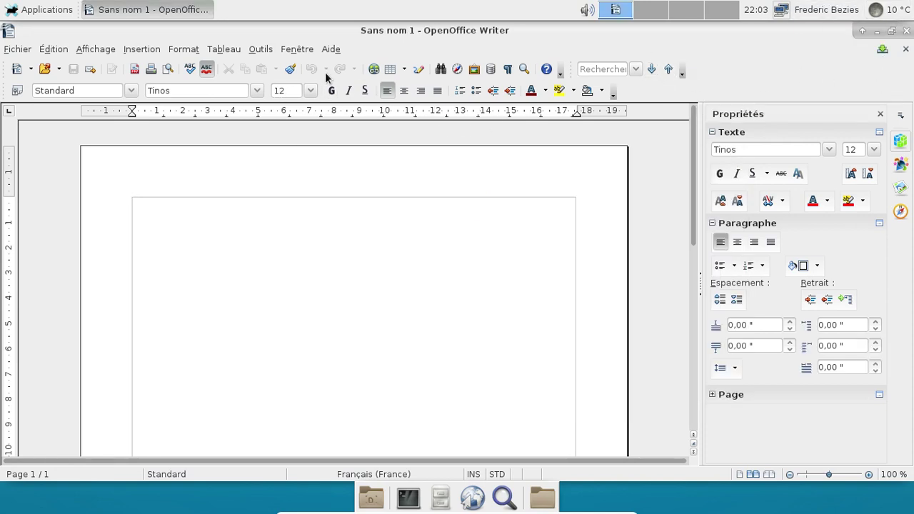
Create a new OpenOffice spreadsheet and insert an automatic sum in cell A1
click(31, 69)
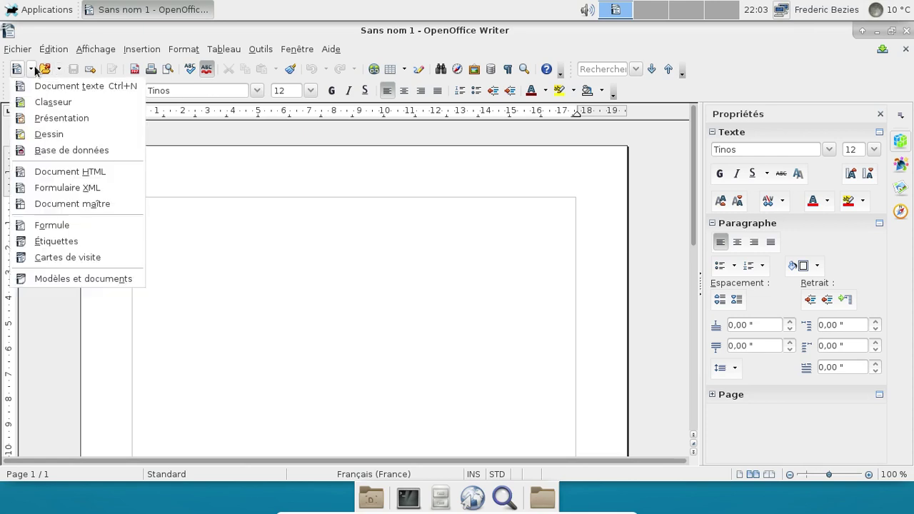
click(52, 103)
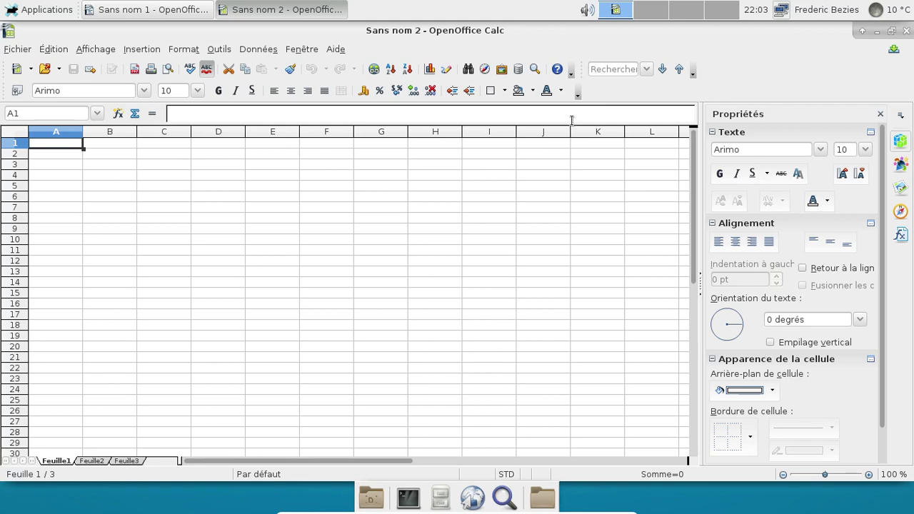
click(135, 113)
key(Return)
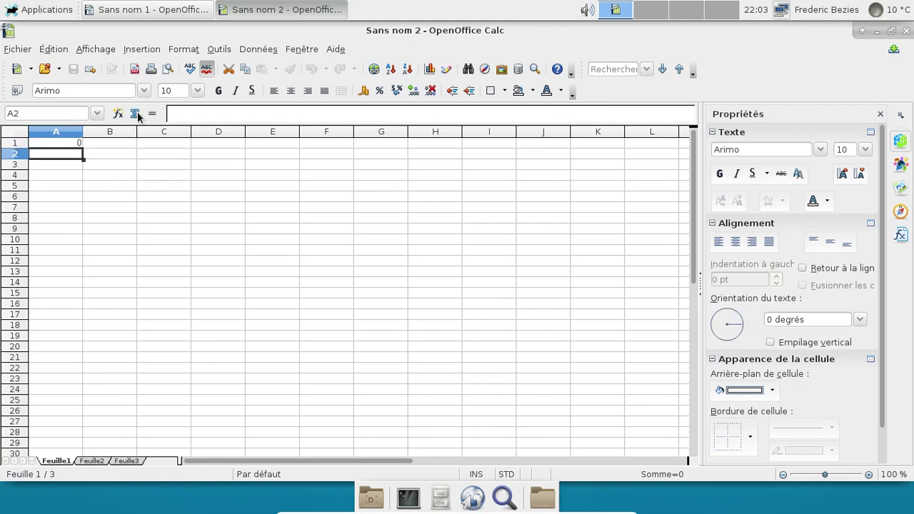
Start a new presentation from the Proposition de stratégie template and continue to the wizard's page style settings
click(32, 69)
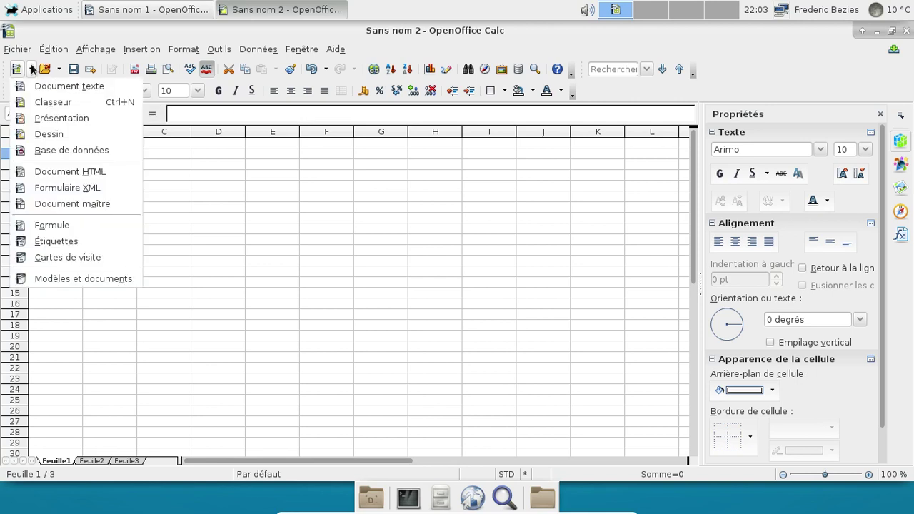
click(60, 120)
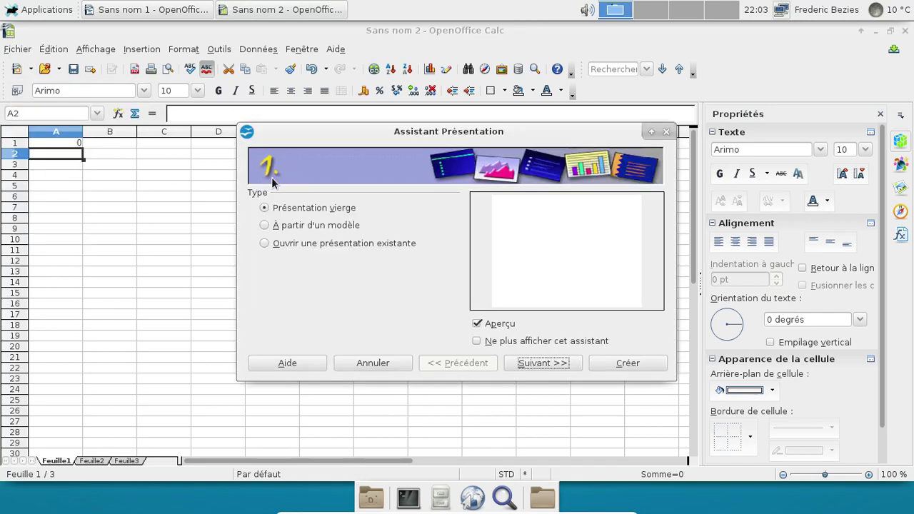
click(337, 226)
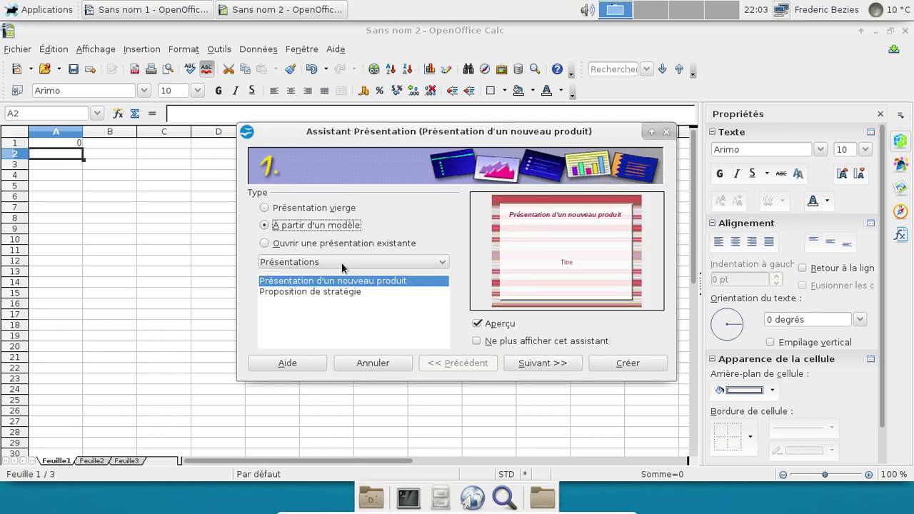
click(335, 291)
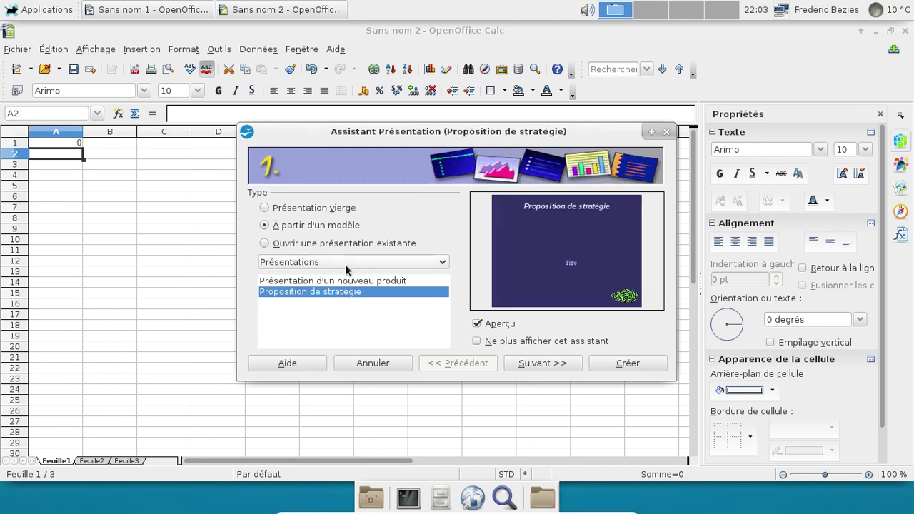
click(346, 262)
click(347, 261)
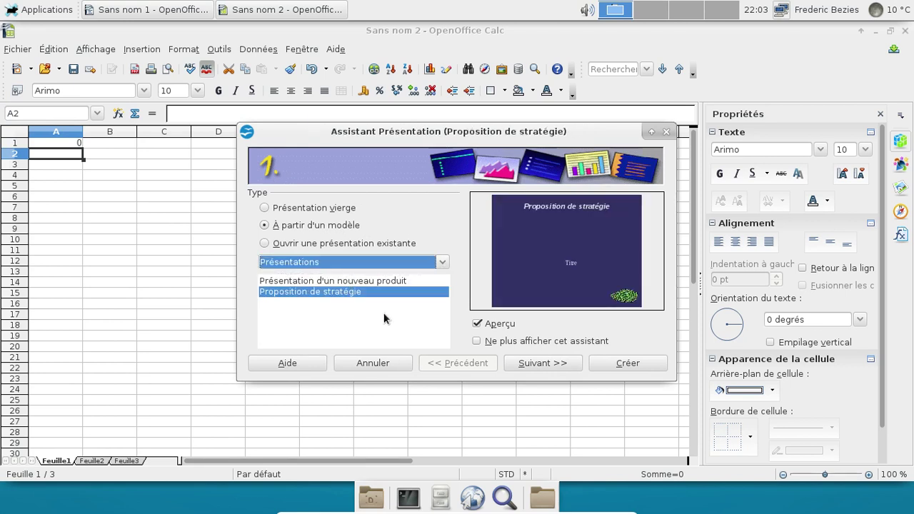
click(524, 364)
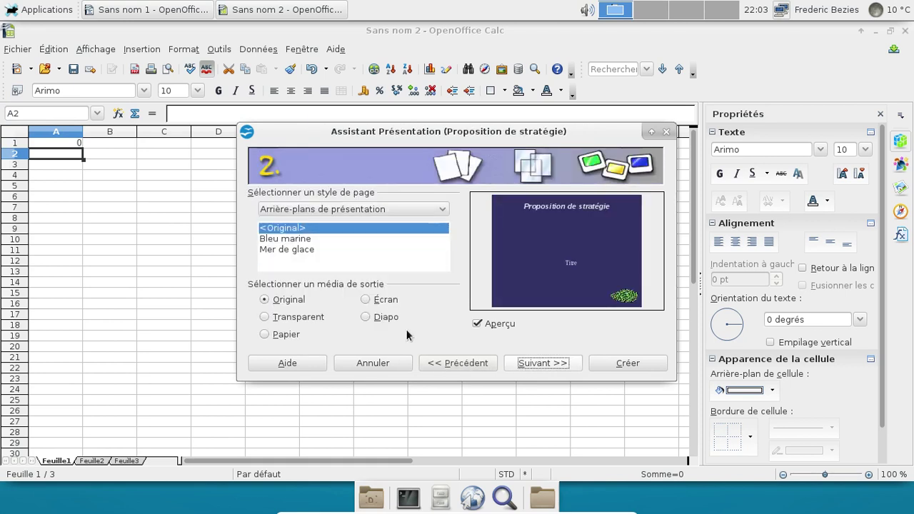
Choose the Mer de glace page style with the Original output medium and continue to the transition settings
click(303, 251)
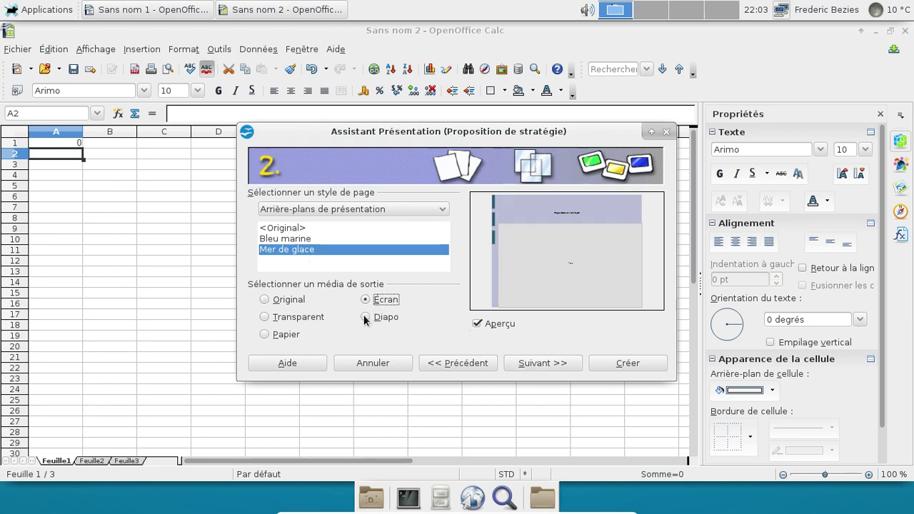
click(275, 300)
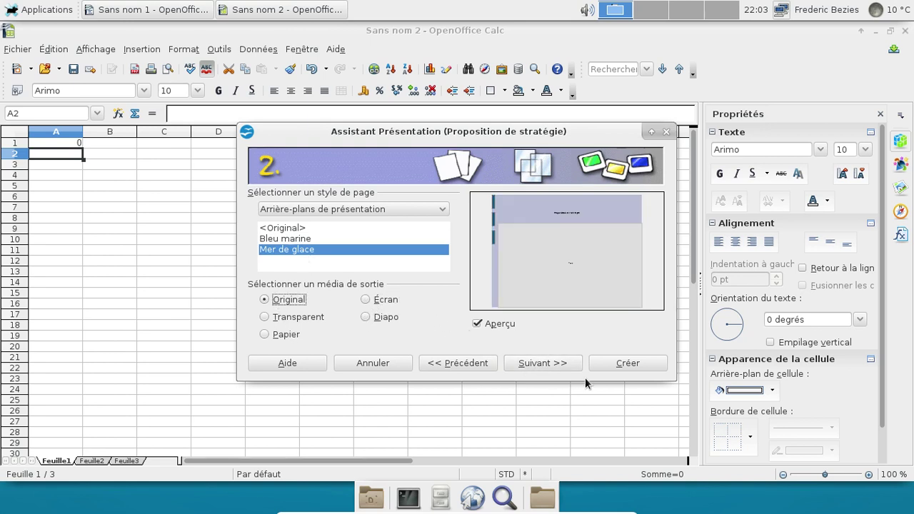
click(547, 366)
Try the Balayage en bas transition, settle on Roue dans le sens des aiguilles d'une montre, 2 rayons, and continue the wizard
click(444, 209)
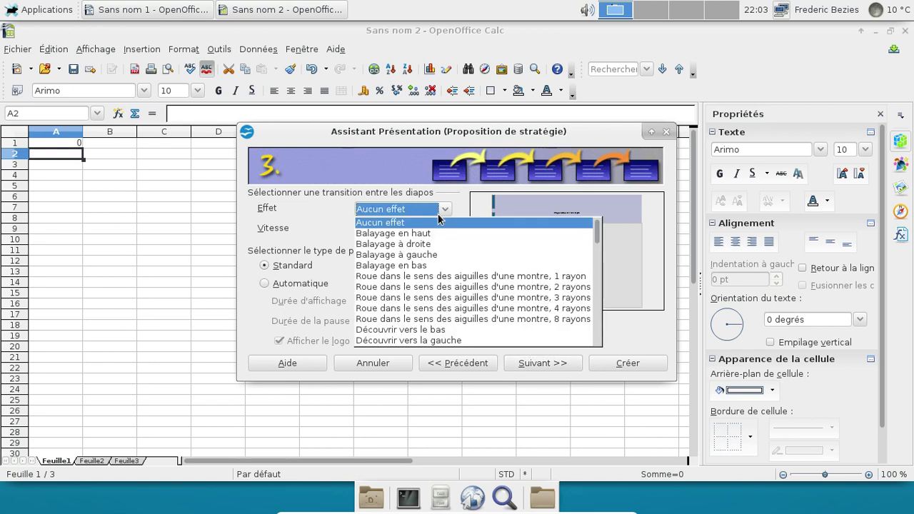
click(400, 265)
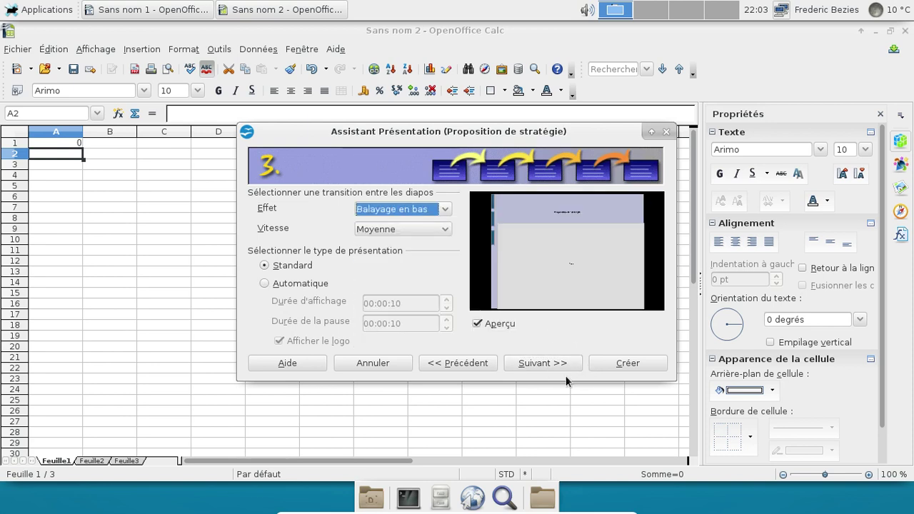
click(444, 208)
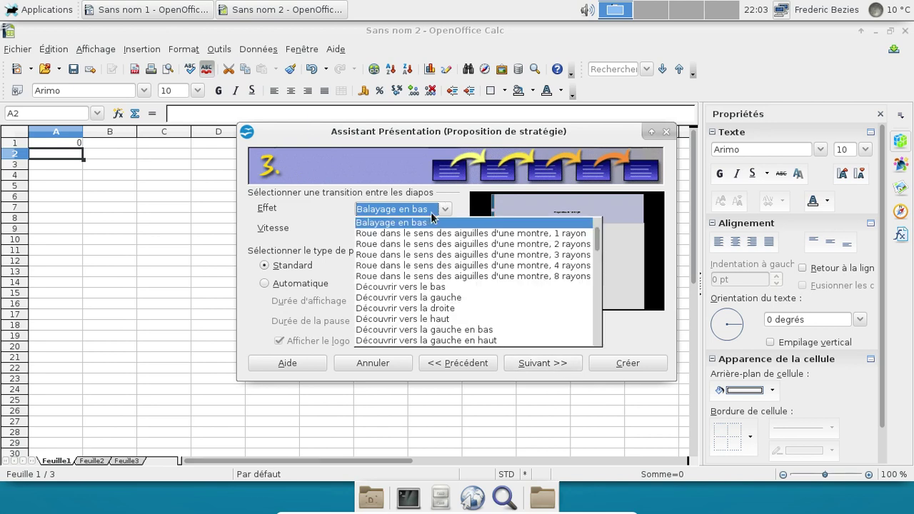
click(411, 244)
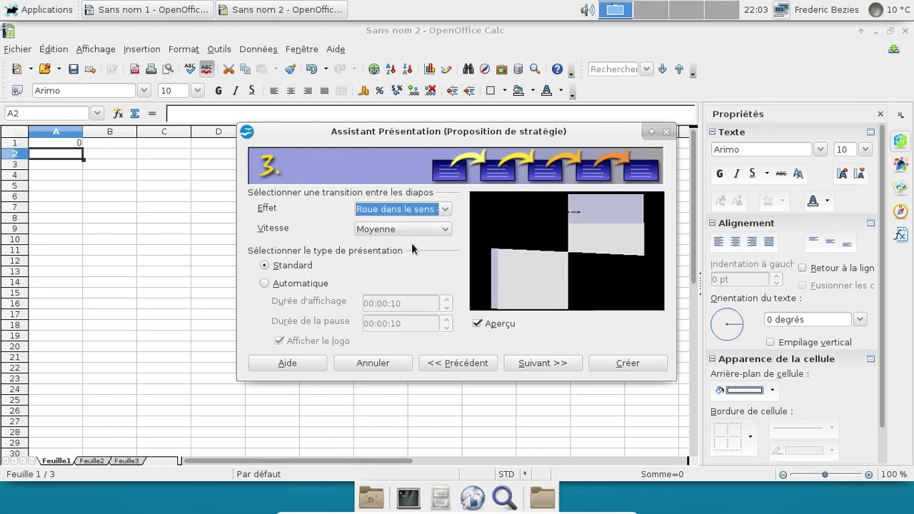
click(539, 364)
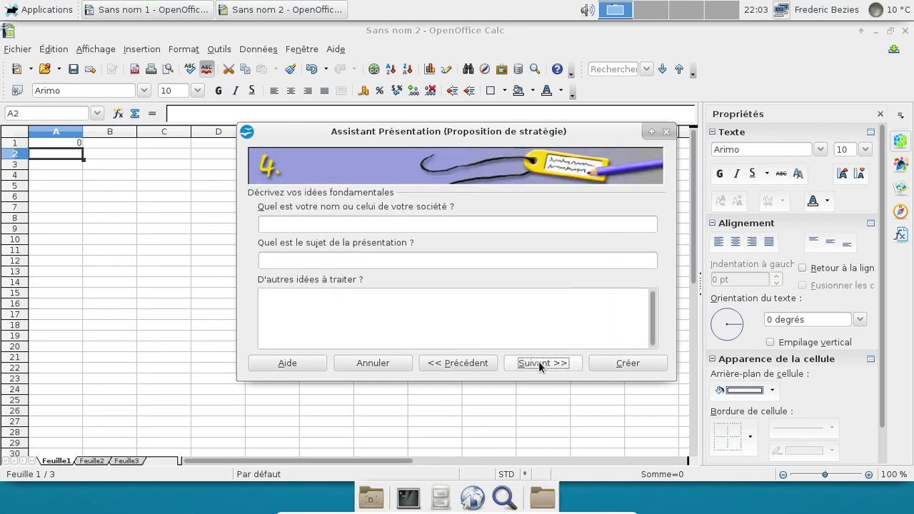